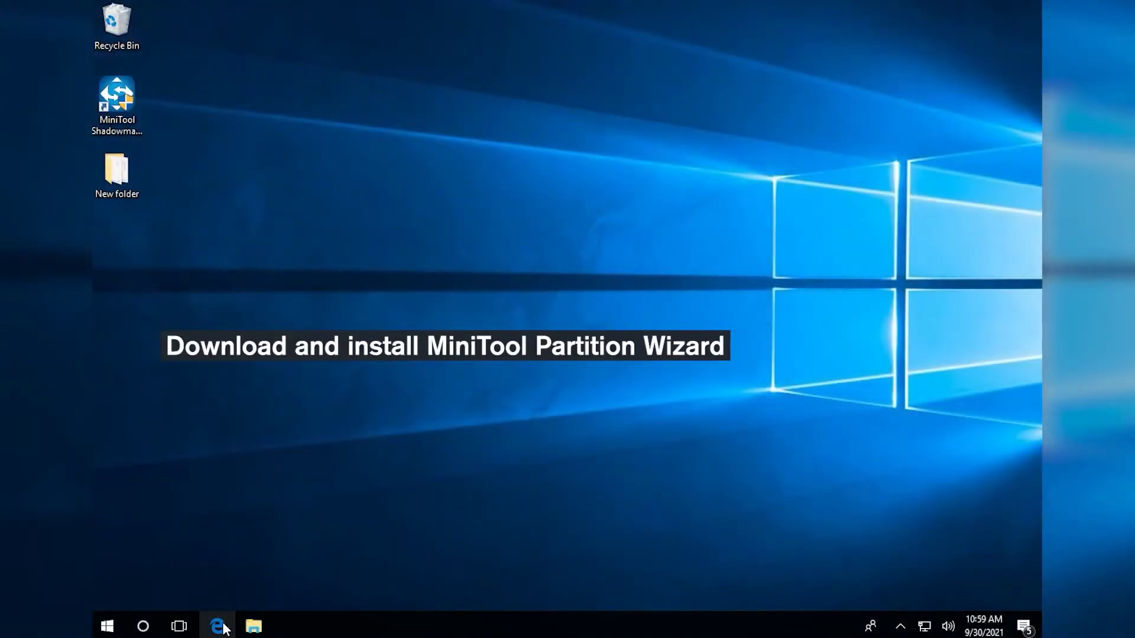
Step: Load partitionwizard.com in Edge, then download and run the free Partition Wizard installer
{"action": "left_click", "coordinate": [218, 626]}
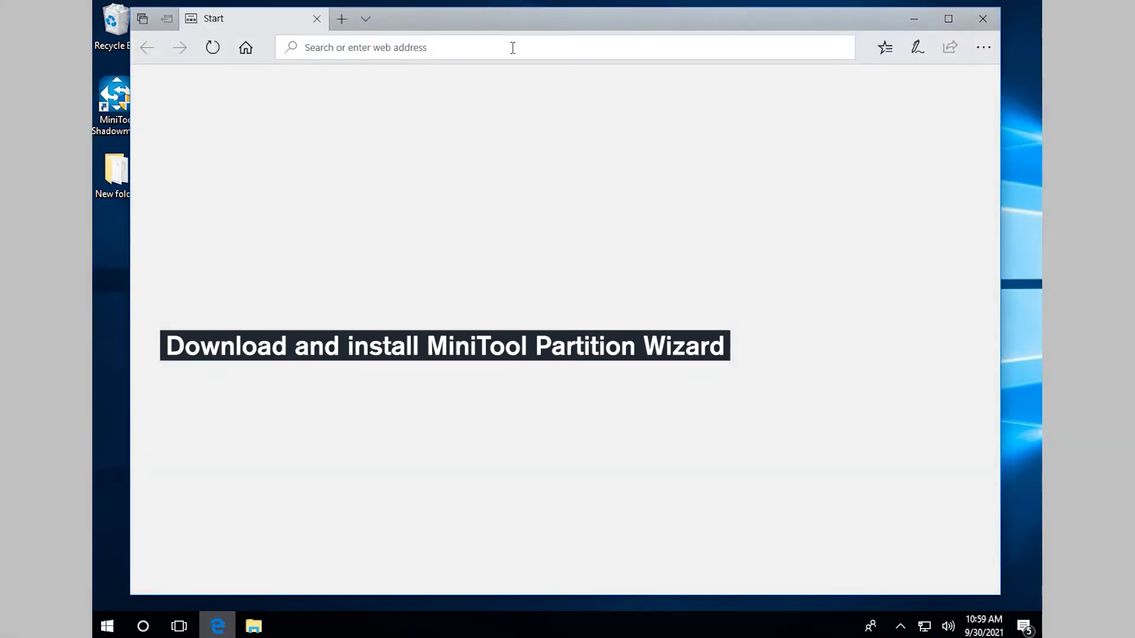
{"action": "type", "text": "https://www.partitionwizard.com/"}
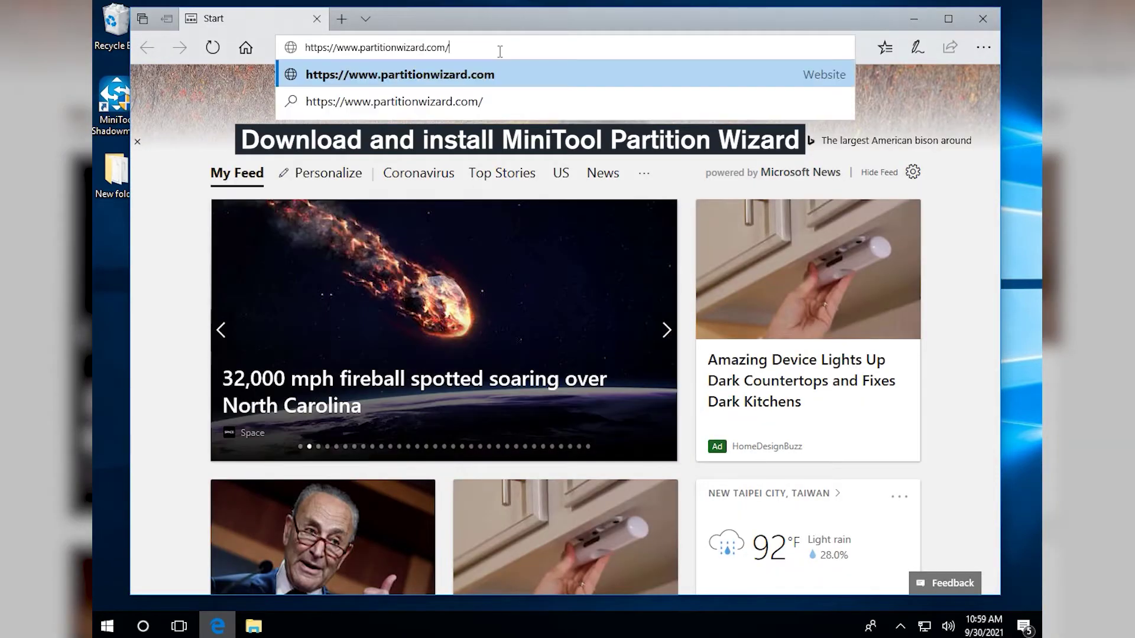
{"action": "key", "text": "Return"}
{"action": "type", "text": "https://www.partitionwizard.com/"}
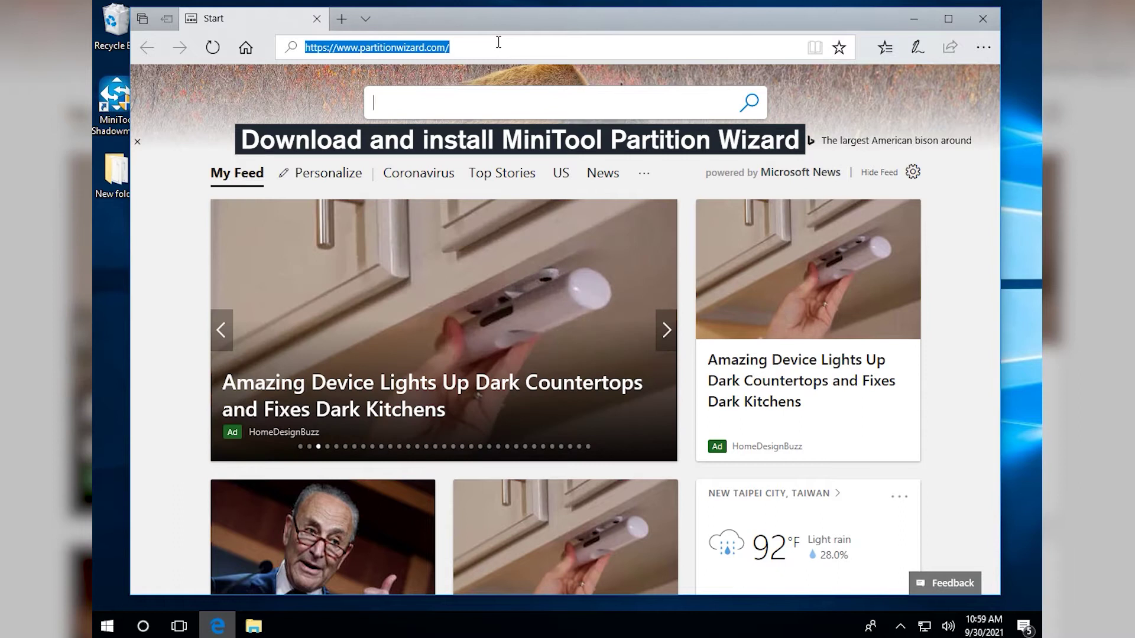
{"action": "key", "text": "Return"}
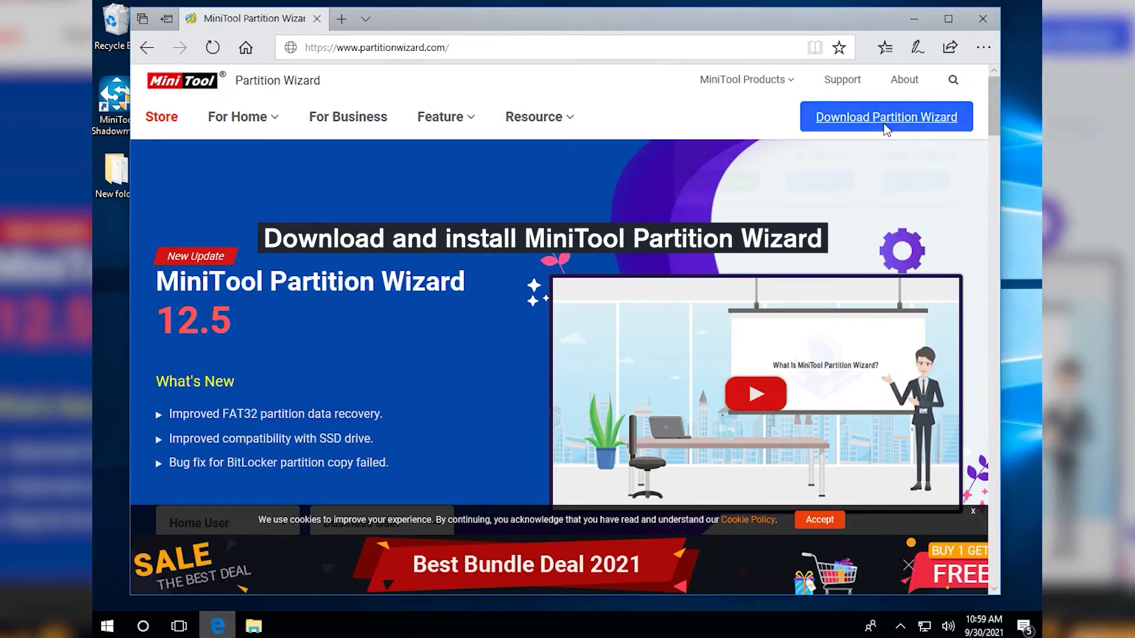
{"action": "left_click", "coordinate": [729, 182]}
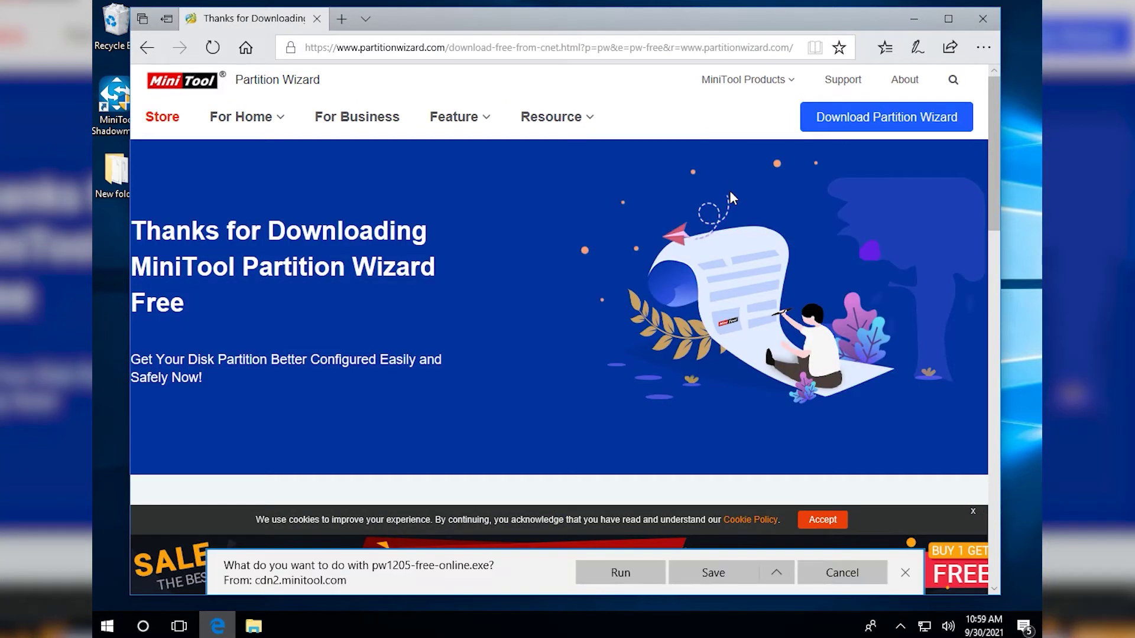
{"action": "left_click", "coordinate": [626, 572]}
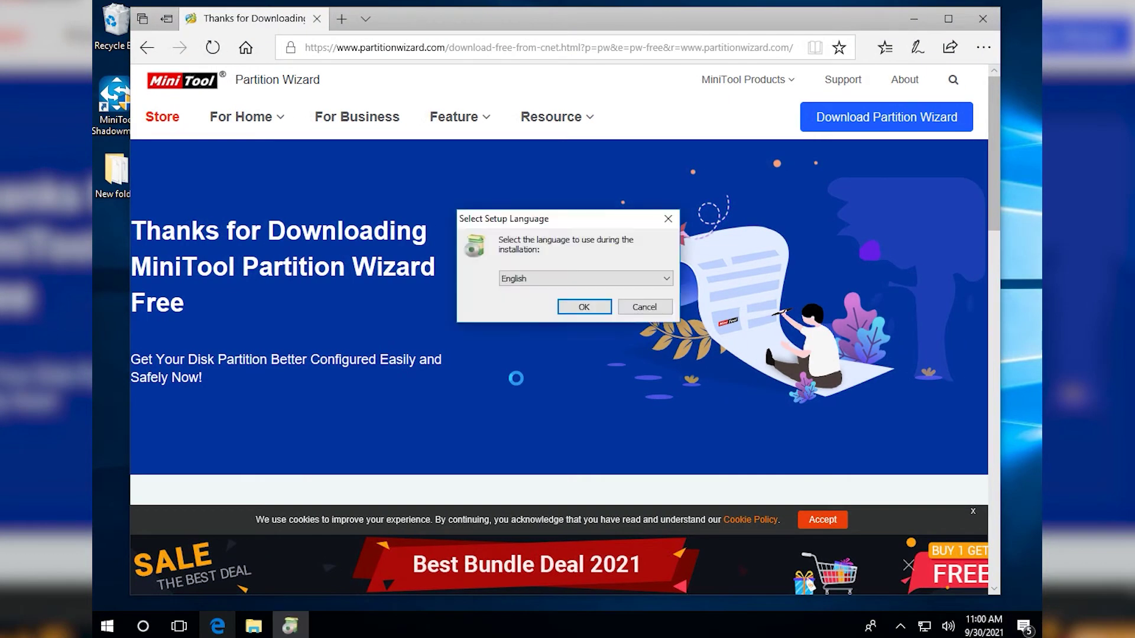
Step: Install Partition Wizard Free in English at the default location, opting out of the Customer Experience program
{"action": "left_click", "coordinate": [592, 310]}
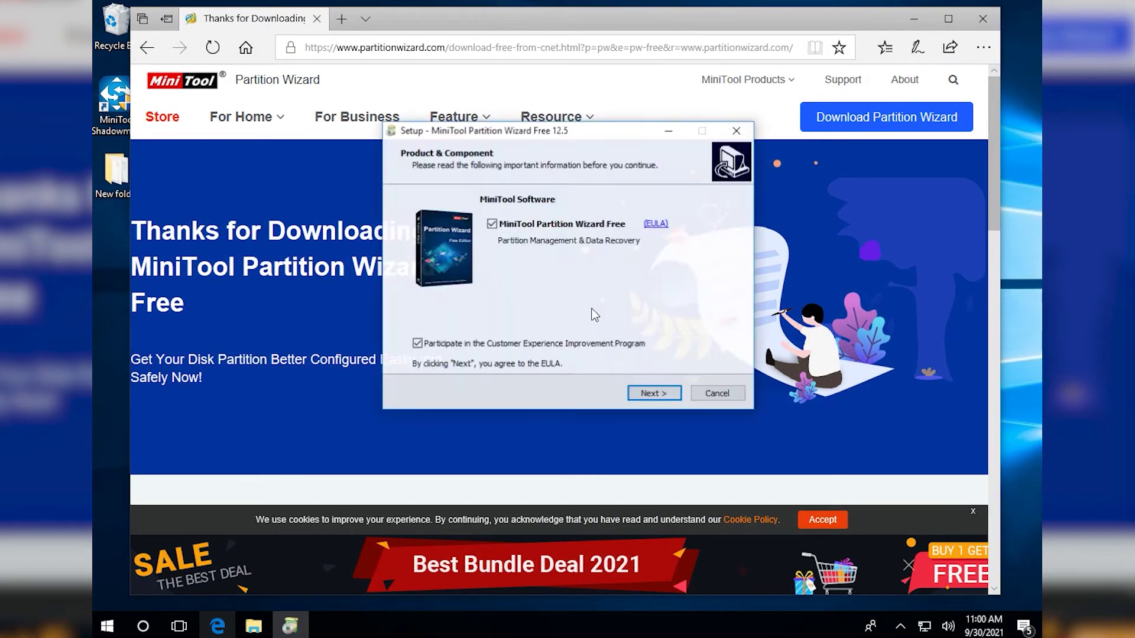
{"action": "left_click", "coordinate": [417, 344]}
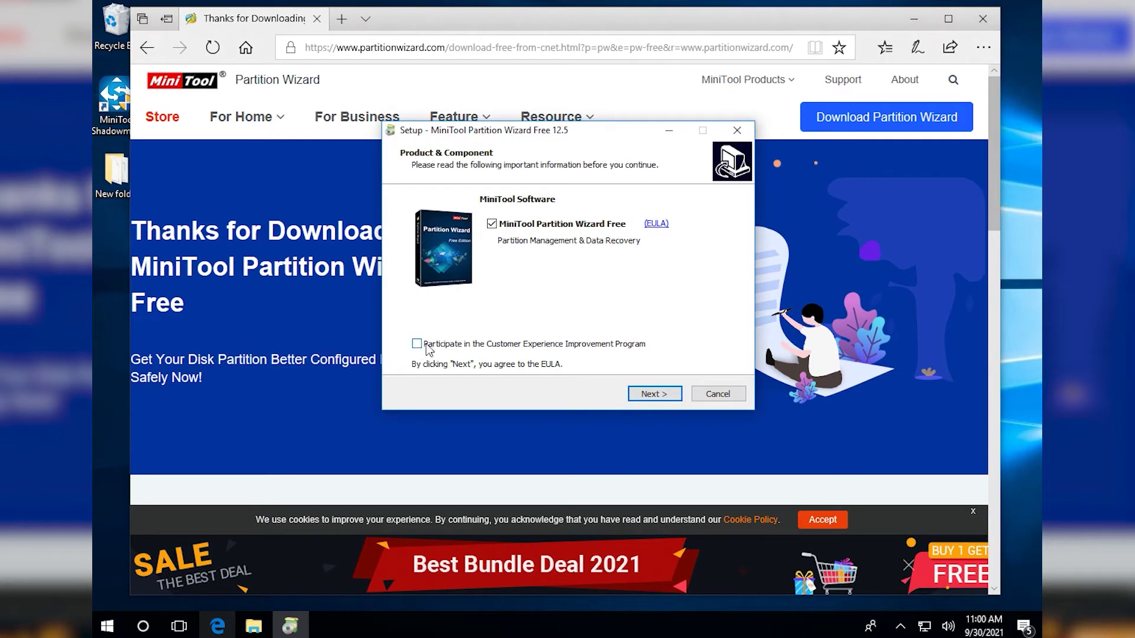
{"action": "left_click", "coordinate": [654, 394]}
{"action": "left_click", "coordinate": [656, 395]}
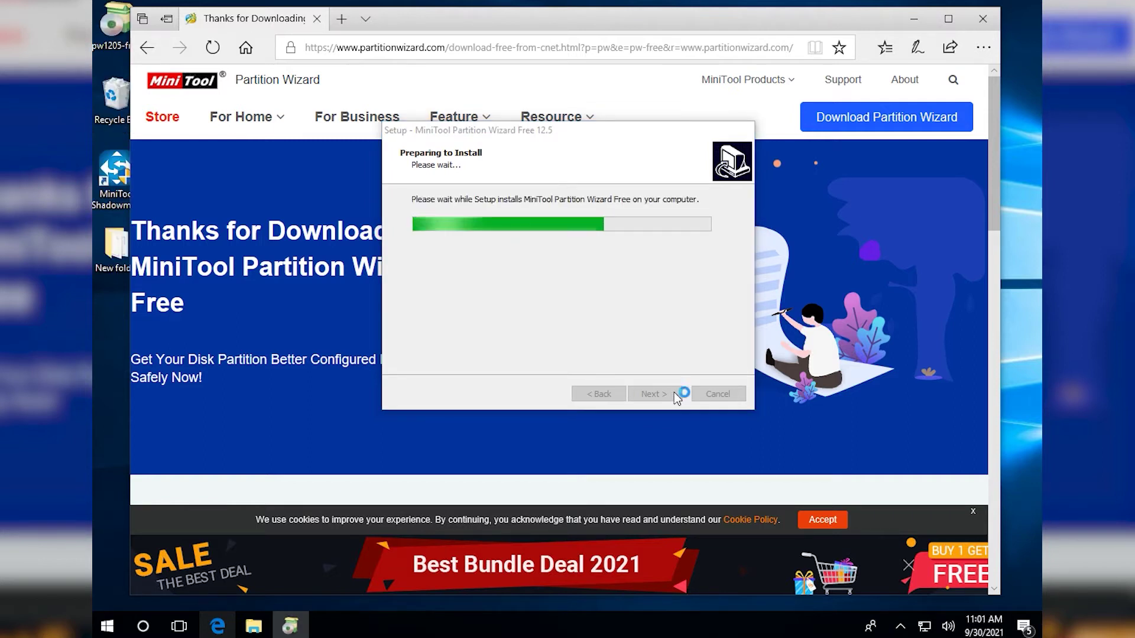
{"action": "left_click", "coordinate": [654, 393]}
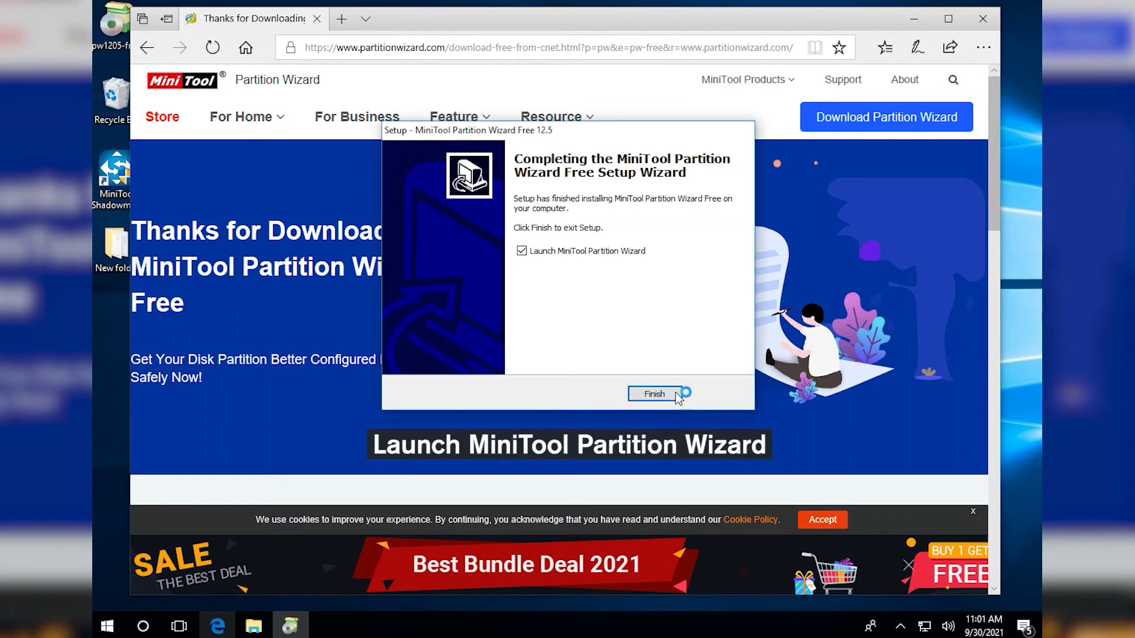
Step: Close Edge and queue a FAT32 format of the K: New Volume on Disk 5
{"action": "left_click", "coordinate": [983, 23]}
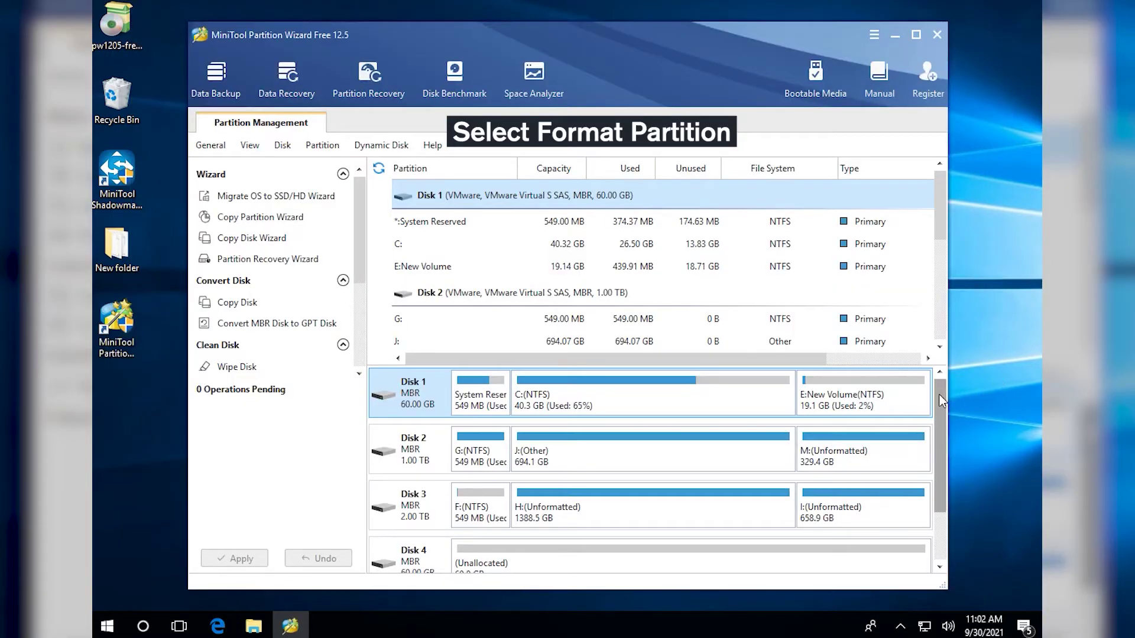
{"action": "left_click_drag", "start_coordinate": [941, 400], "coordinate": [943, 451]}
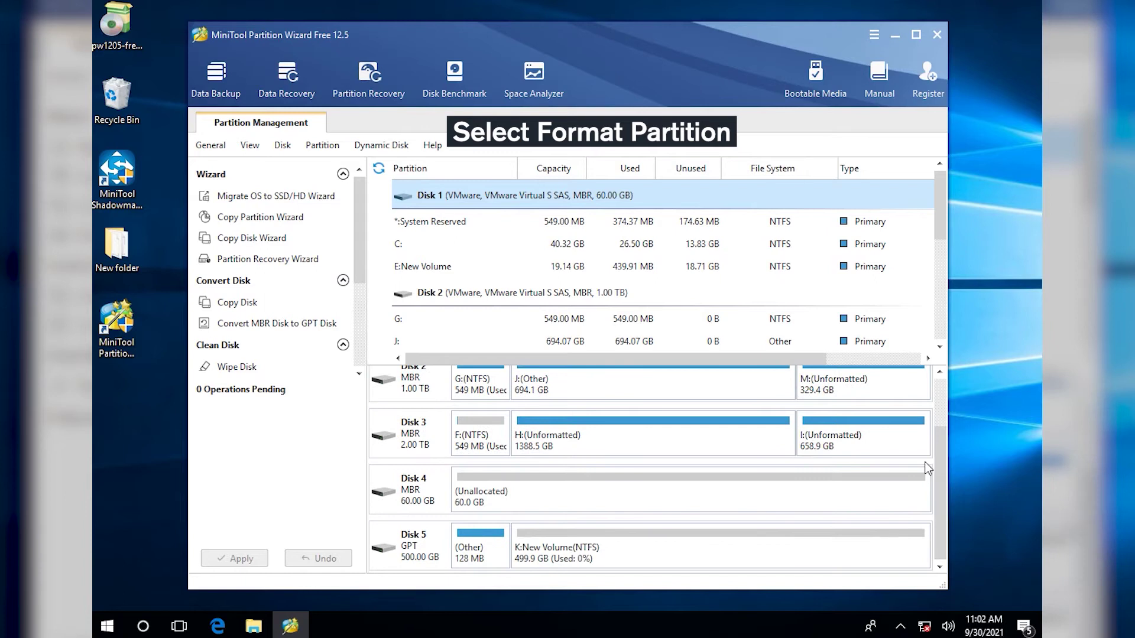
{"action": "left_click", "coordinate": [547, 555]}
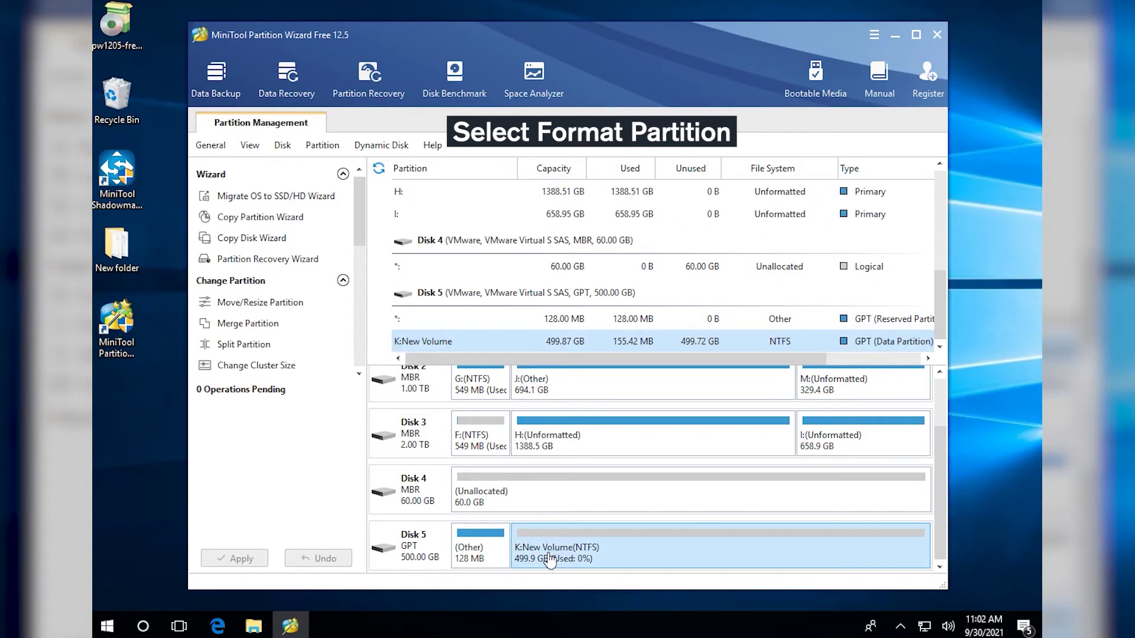
{"action": "scroll", "coordinate": [361, 276], "scroll_direction": "down", "scroll_amount": 3}
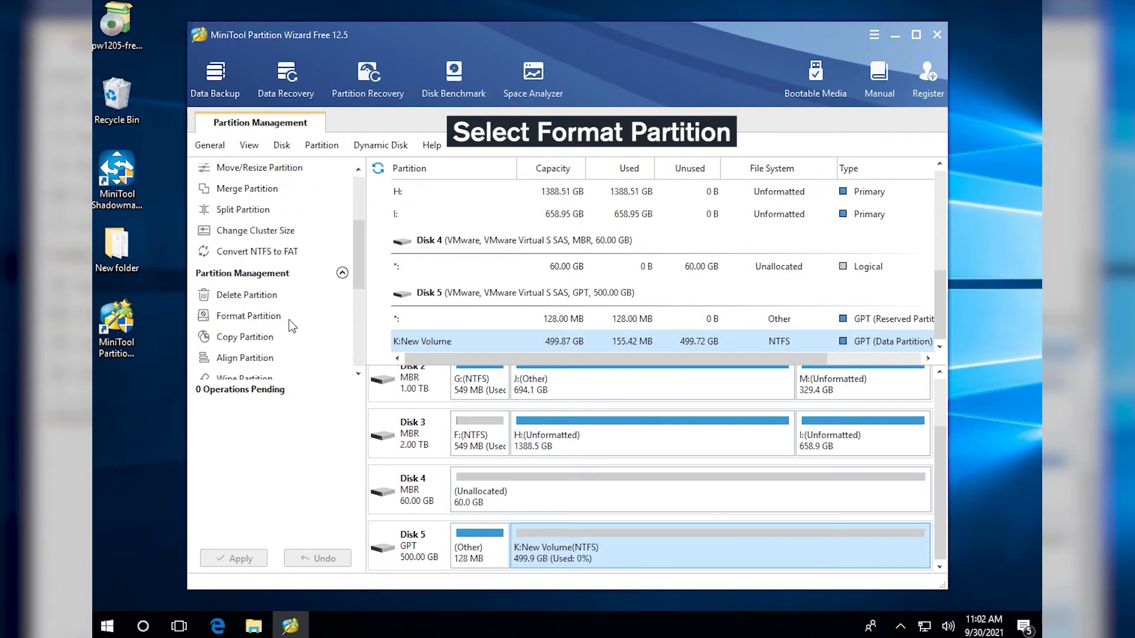
{"action": "left_click", "coordinate": [254, 315]}
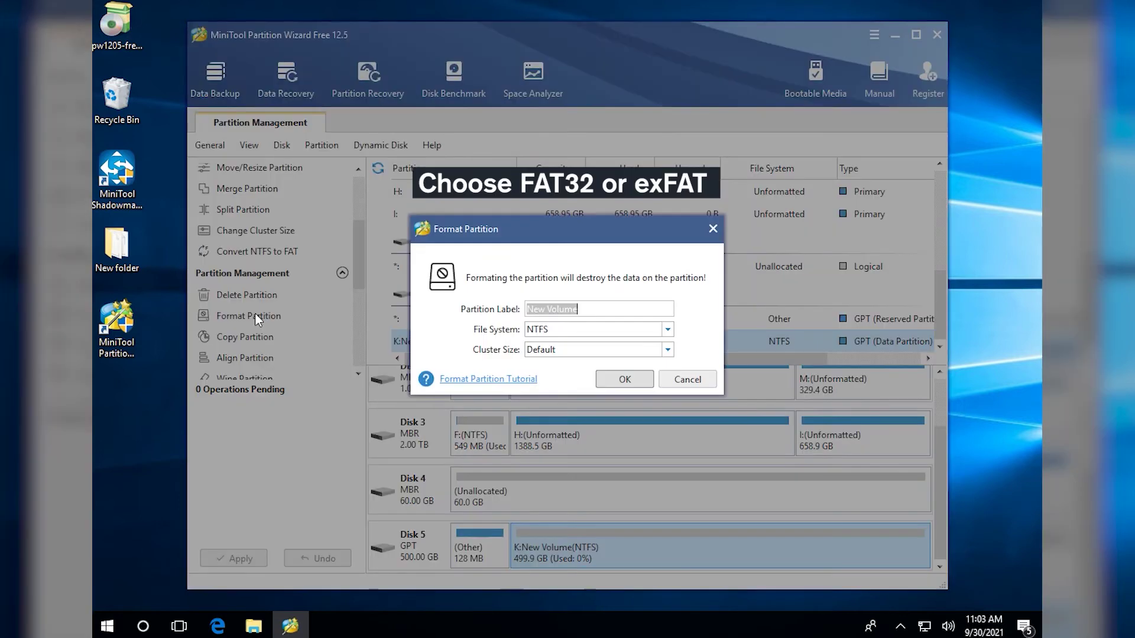
{"action": "left_click", "coordinate": [666, 329]}
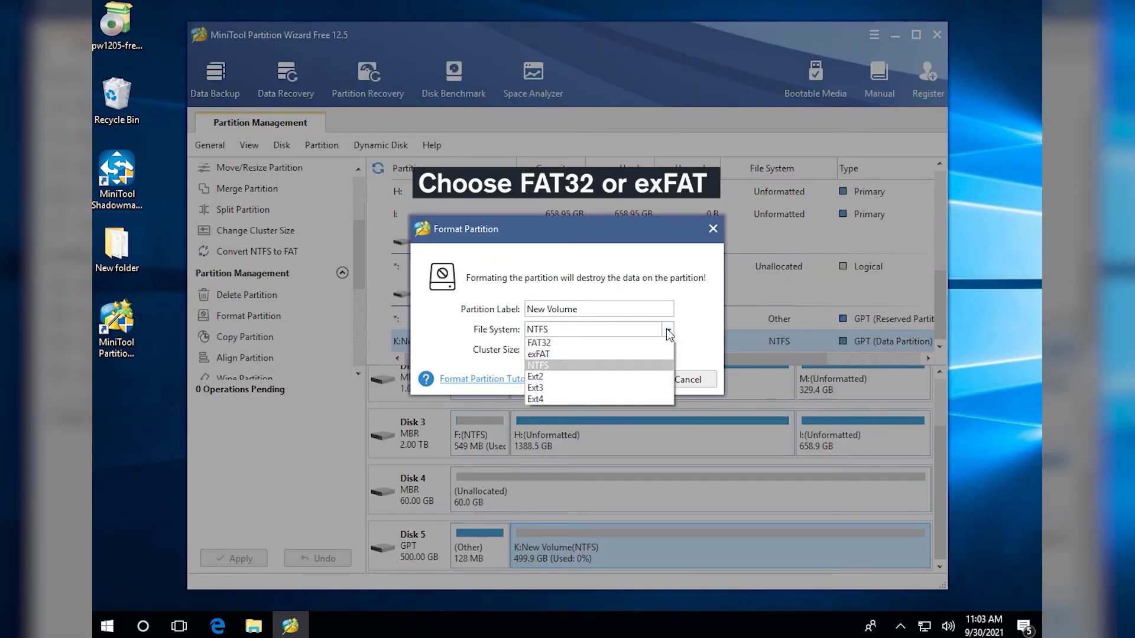
{"action": "left_click", "coordinate": [624, 343]}
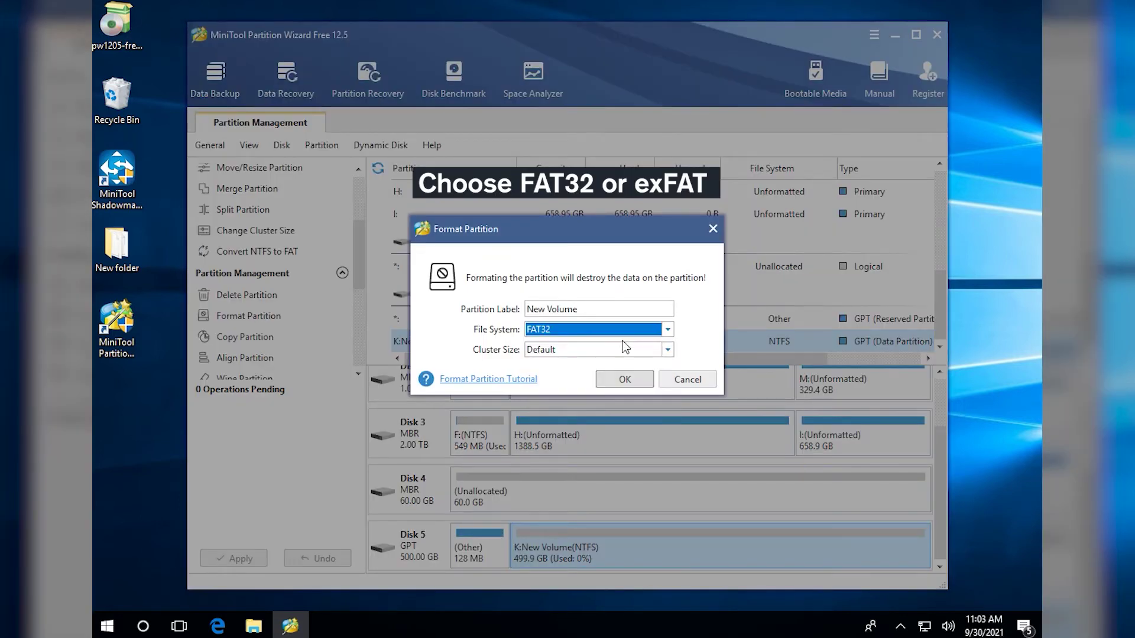
{"action": "left_click", "coordinate": [638, 384]}
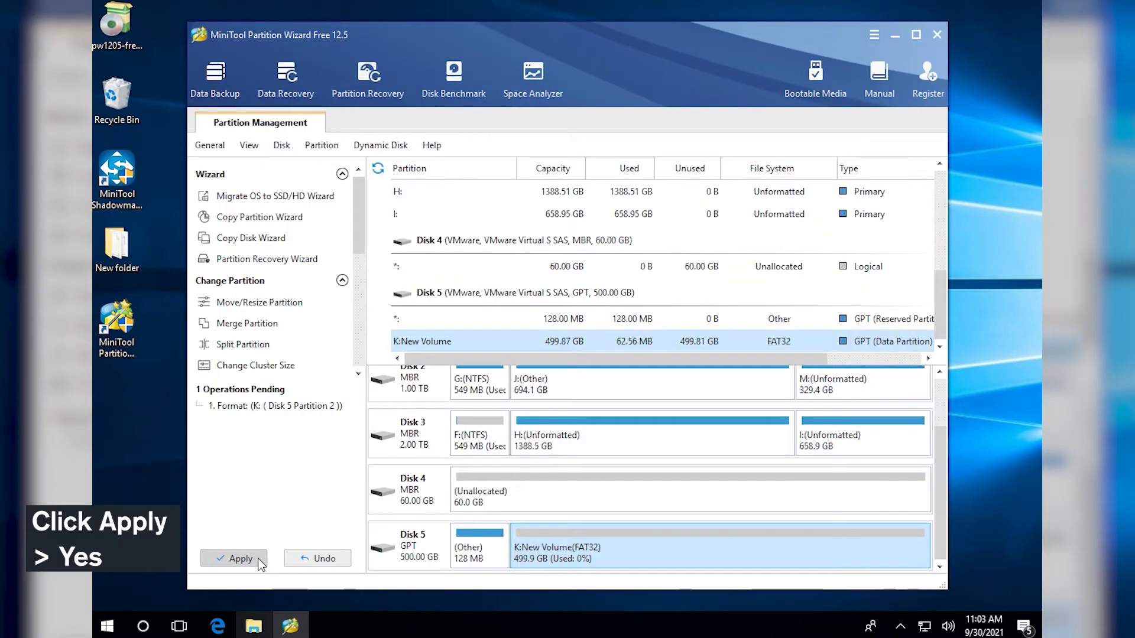
Step: Apply the pending FAT32 format, dismiss the success message, and quit Partition Wizard
{"action": "left_click", "coordinate": [240, 558]}
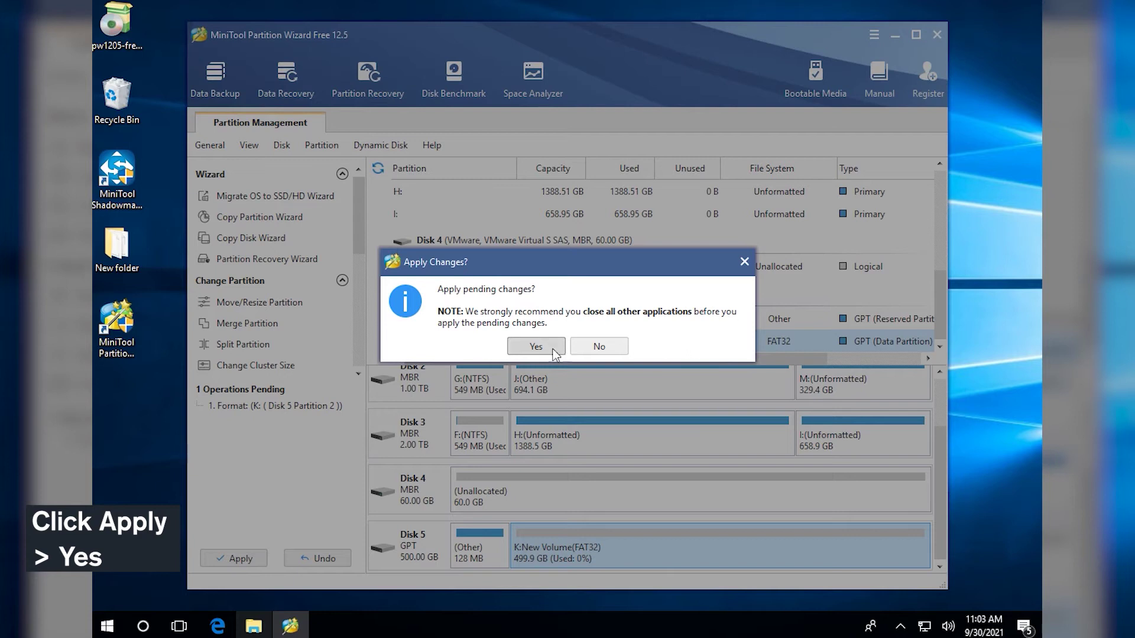
{"action": "left_click", "coordinate": [536, 347]}
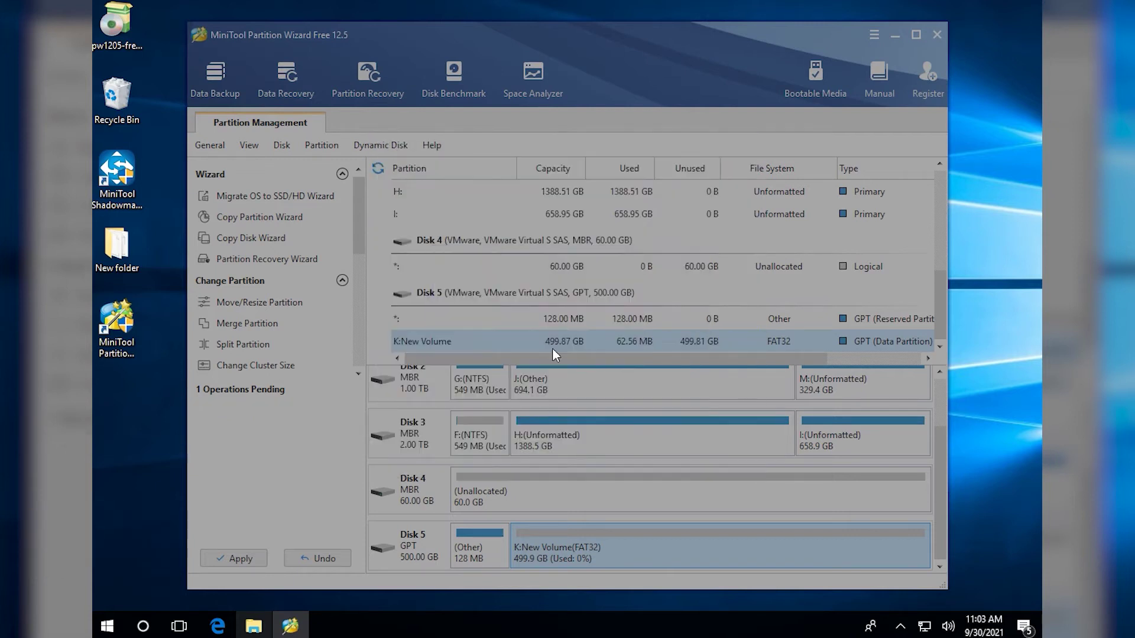
{"action": "left_click", "coordinate": [568, 340]}
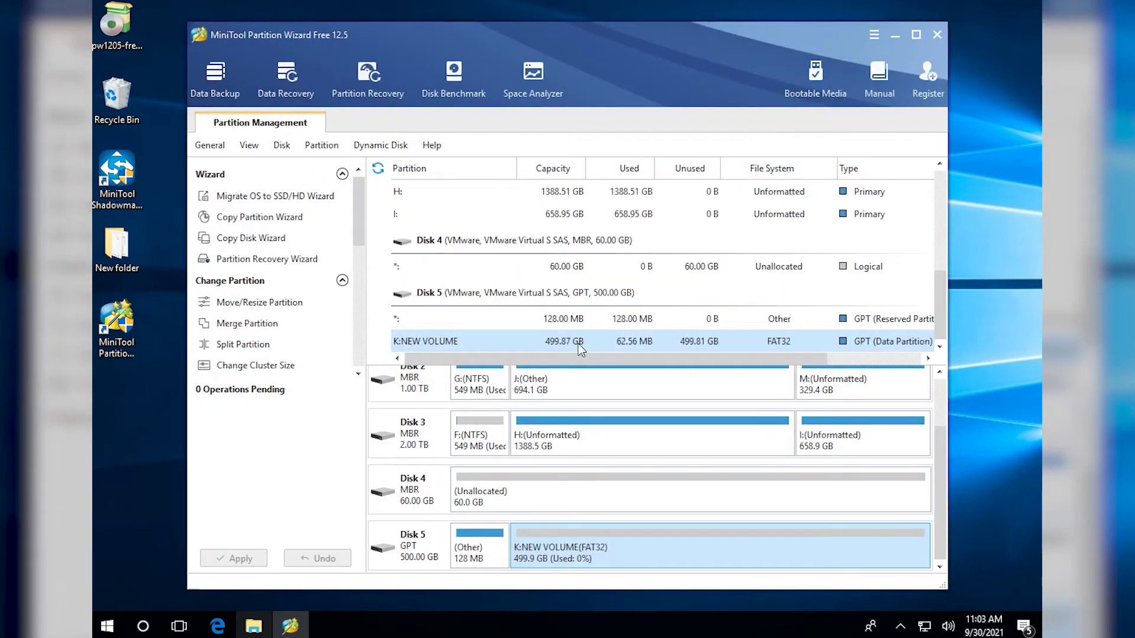
{"action": "left_click", "coordinate": [935, 34]}
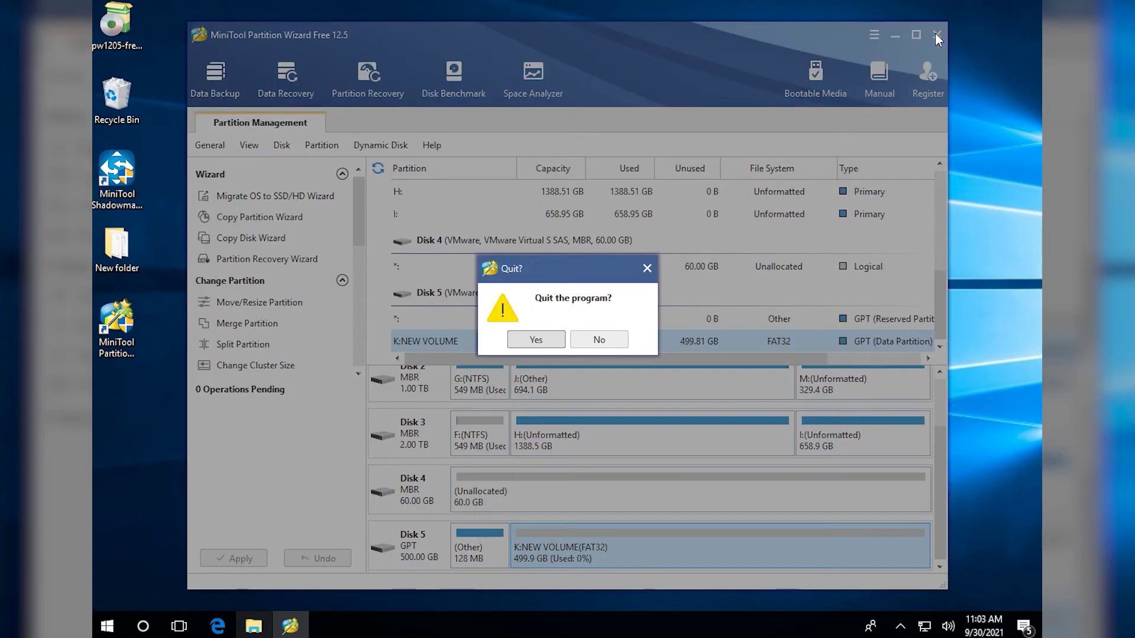
{"action": "left_click", "coordinate": [536, 340]}
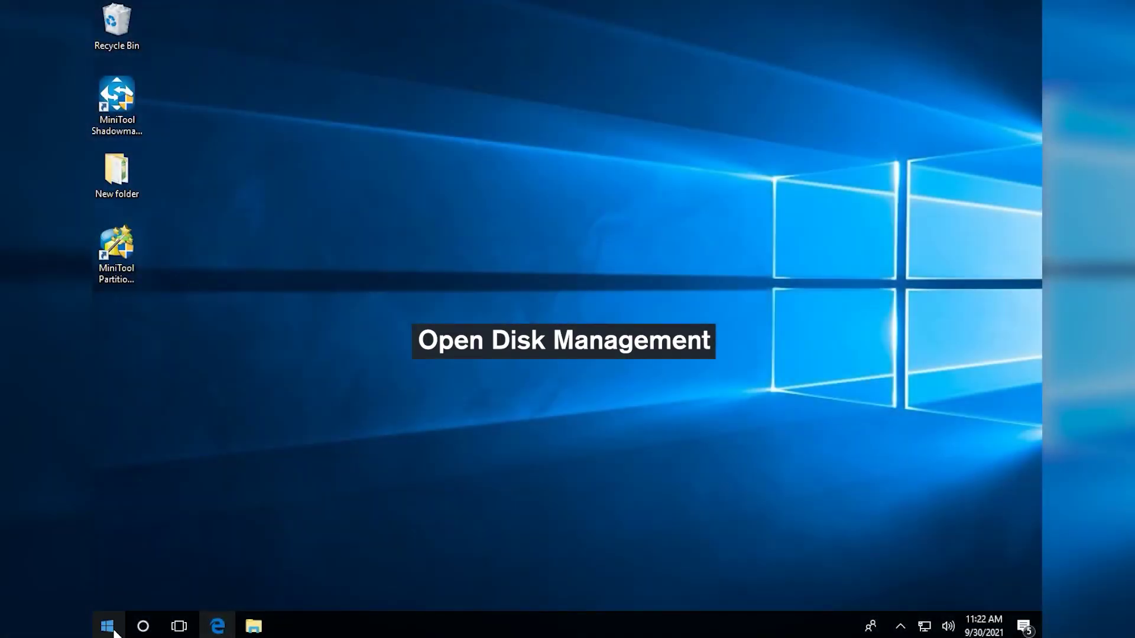
Step: In Disk Management, format the 30 GB New Volume (L:) as FAT32
{"action": "right_click", "coordinate": [110, 628]}
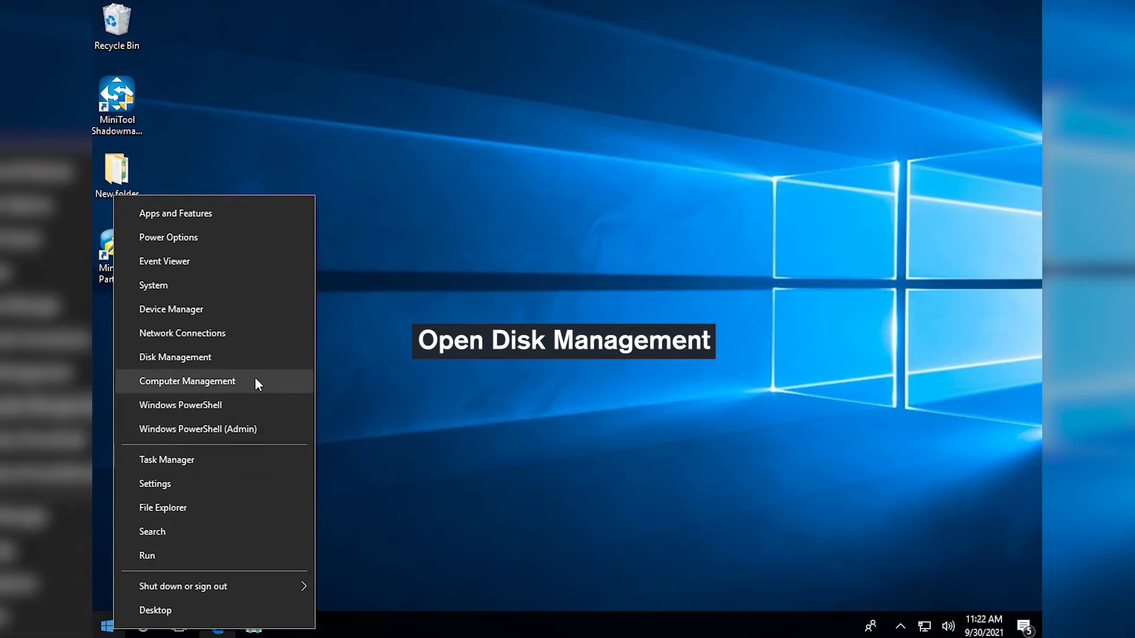
{"action": "left_click", "coordinate": [255, 358]}
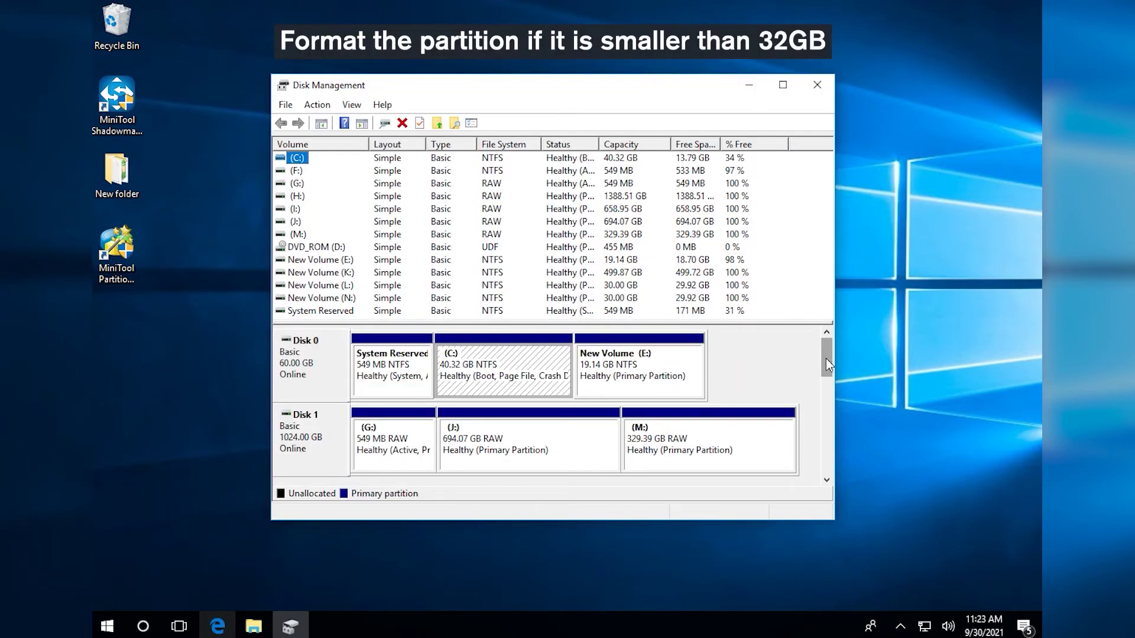
{"action": "left_click_drag", "start_coordinate": [826, 359], "coordinate": [825, 414]}
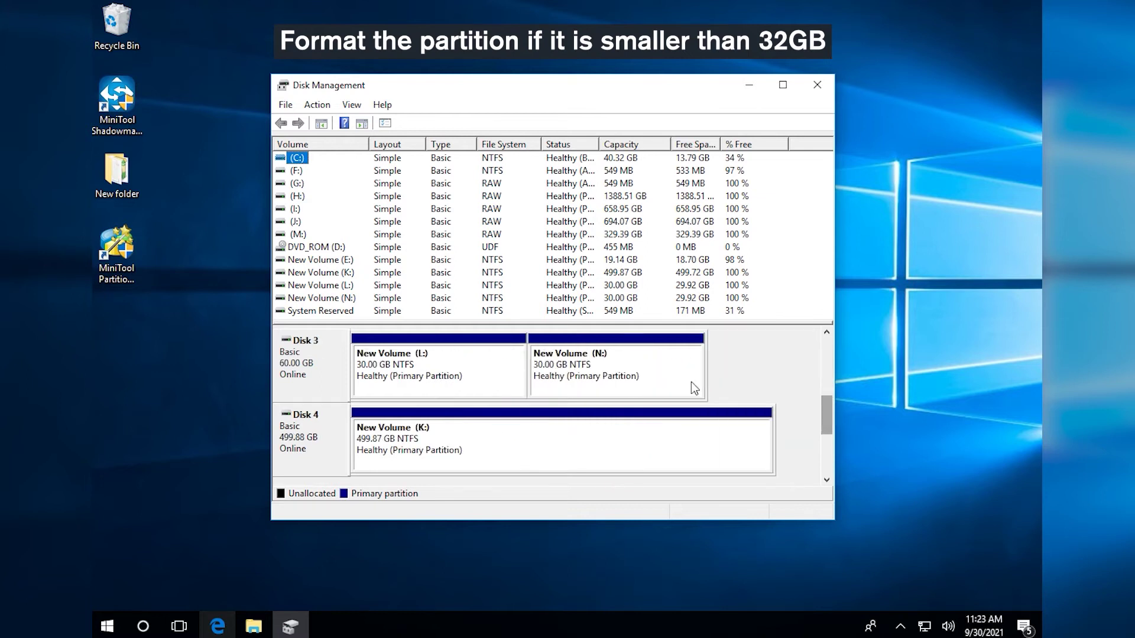
{"action": "left_click", "coordinate": [445, 372]}
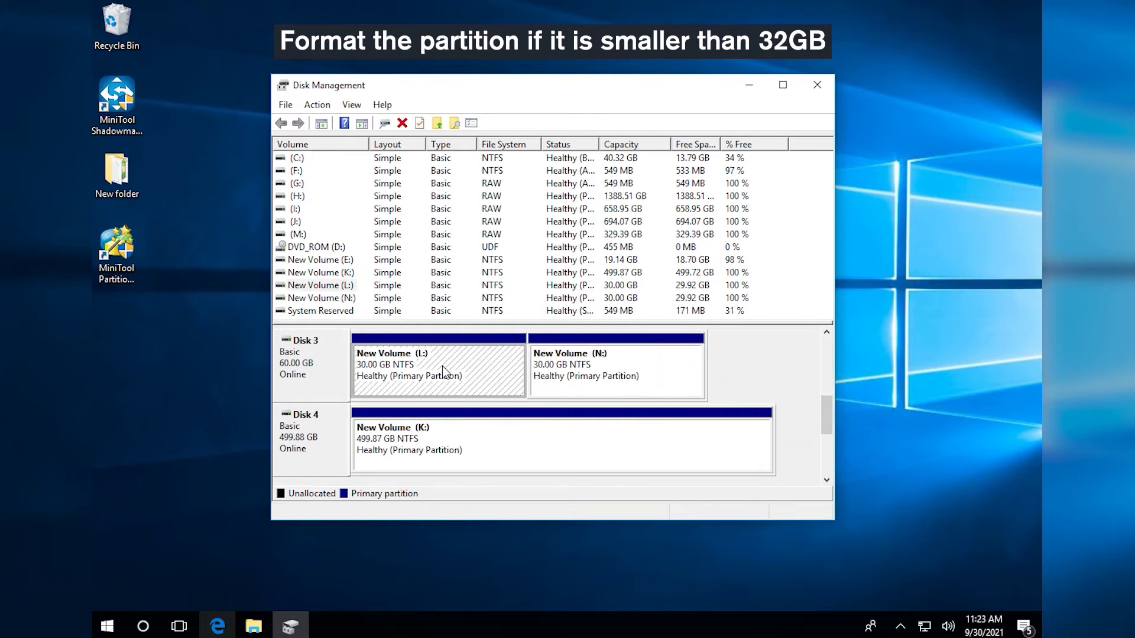
{"action": "right_click", "coordinate": [442, 370]}
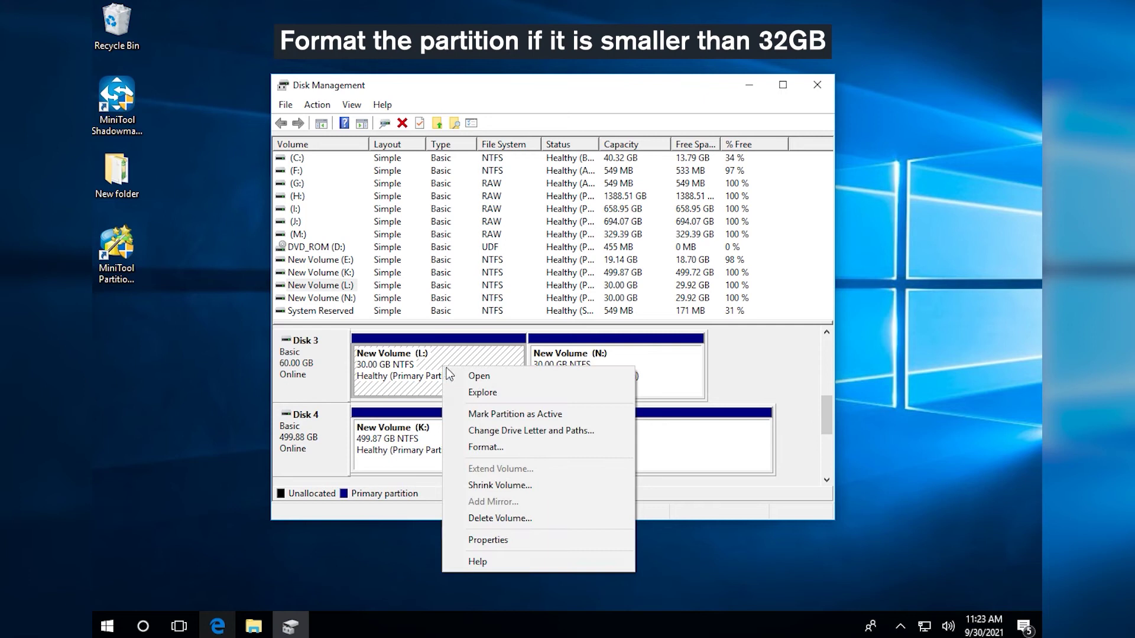
{"action": "left_click", "coordinate": [583, 446]}
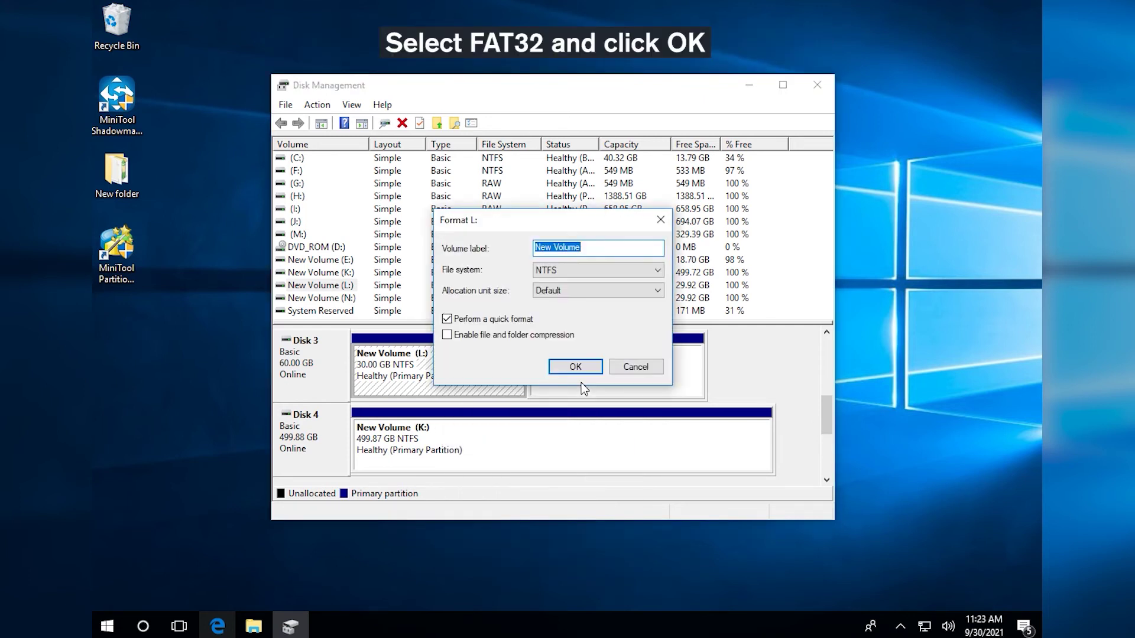
{"action": "left_click", "coordinate": [646, 270]}
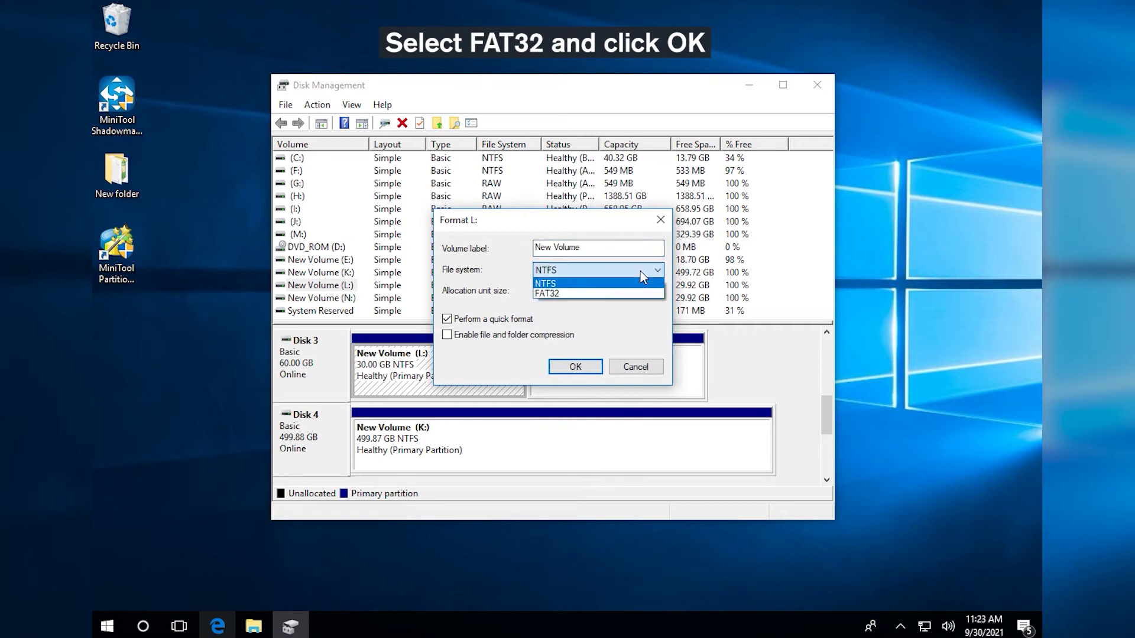
{"action": "left_click", "coordinate": [605, 292]}
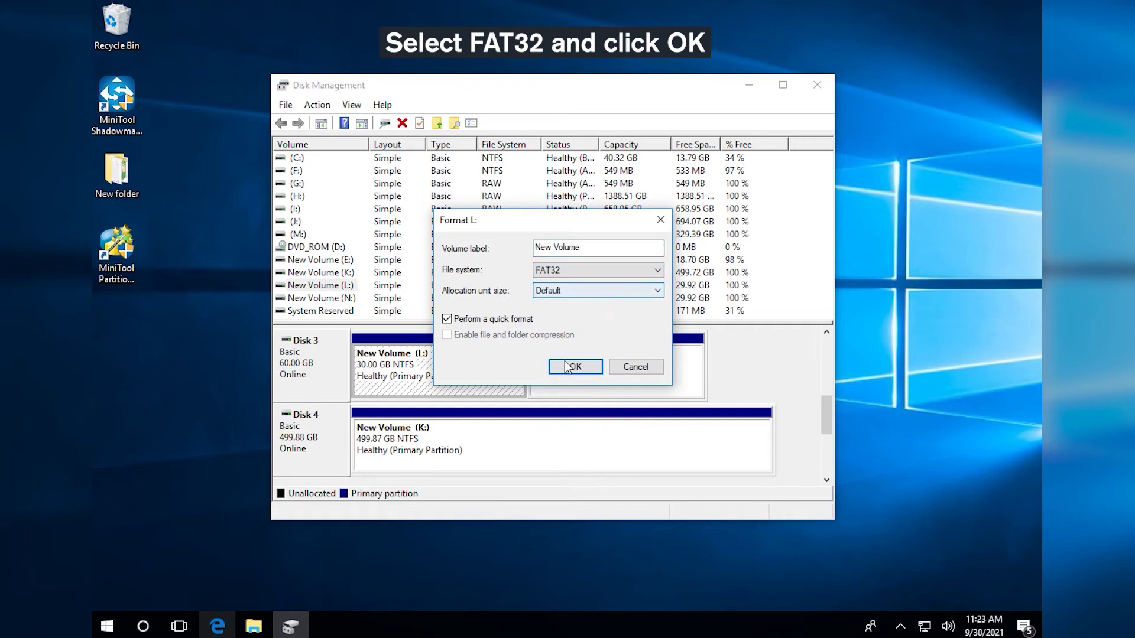
{"action": "left_click", "coordinate": [590, 369]}
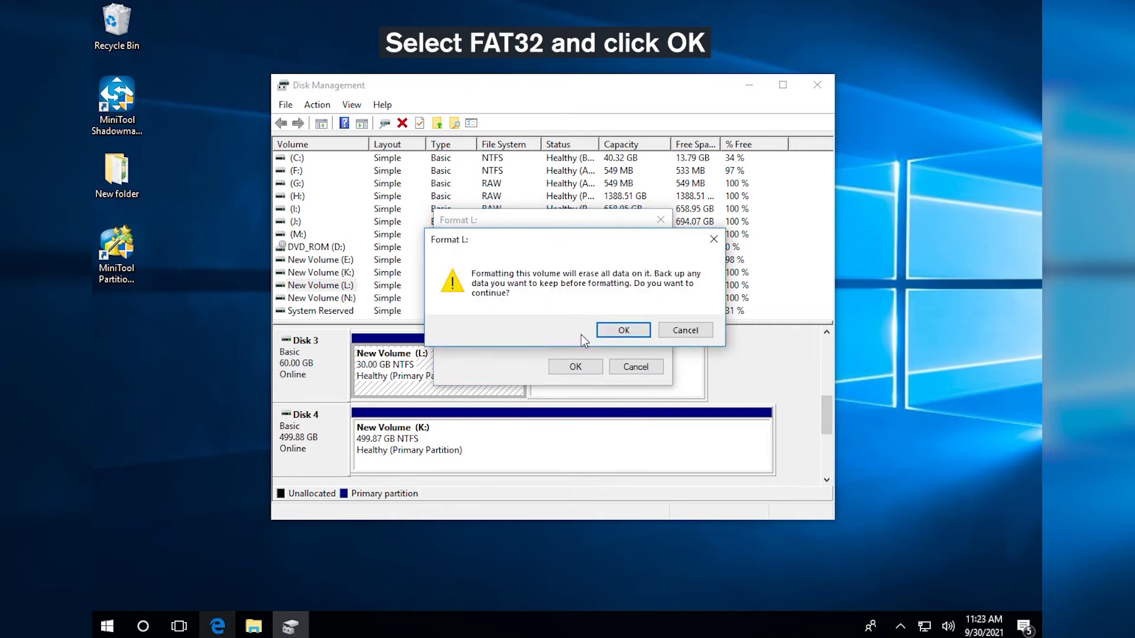
{"action": "left_click", "coordinate": [618, 330]}
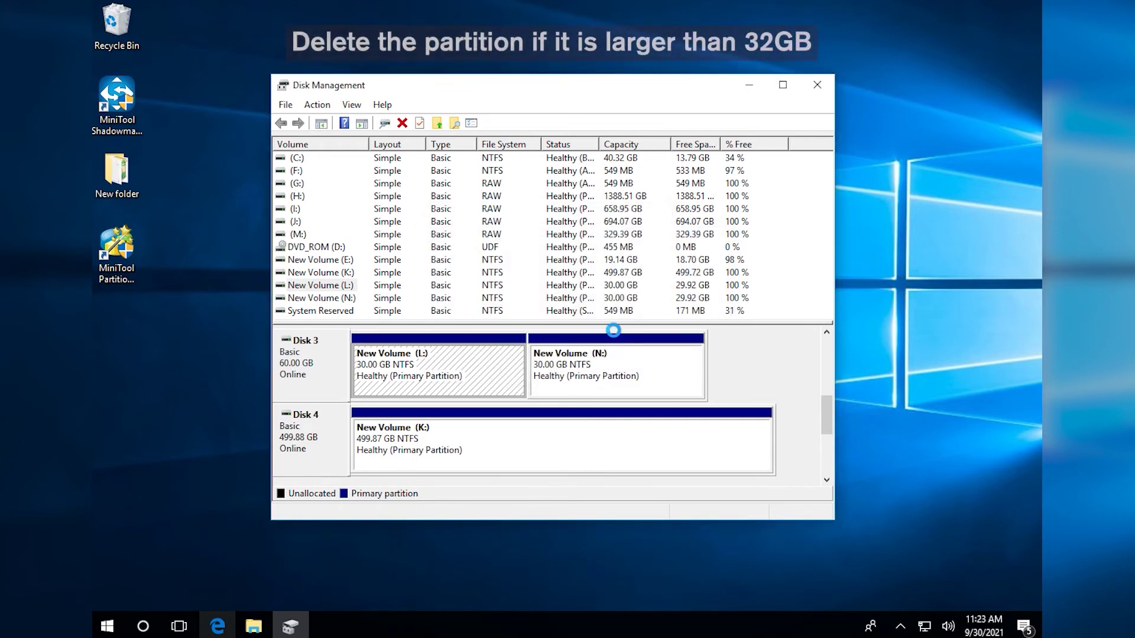
Step: Delete the New Volume (K:) on Disk 4, leaving it unallocated
{"action": "left_click", "coordinate": [438, 435]}
{"action": "right_click", "coordinate": [439, 435]}
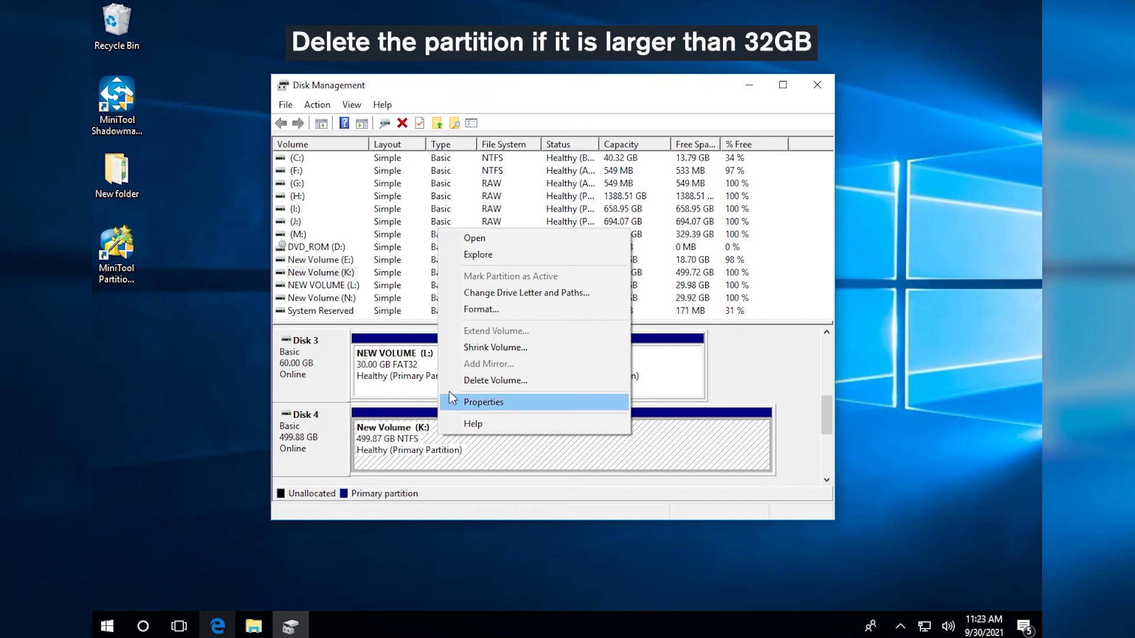
{"action": "left_click", "coordinate": [552, 380]}
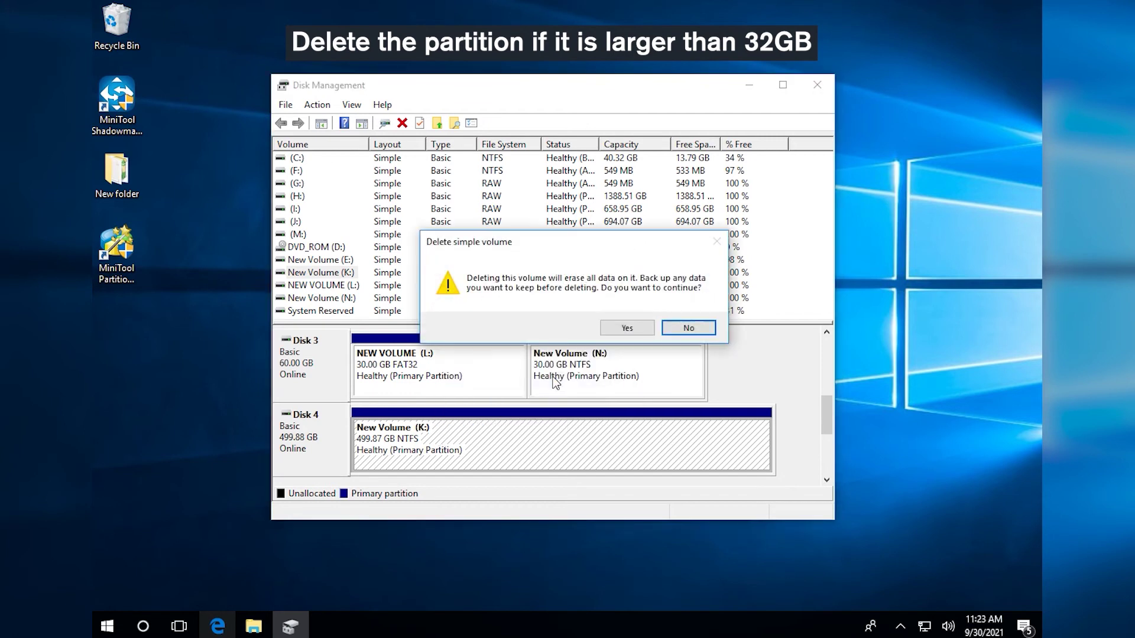
{"action": "left_click", "coordinate": [639, 329]}
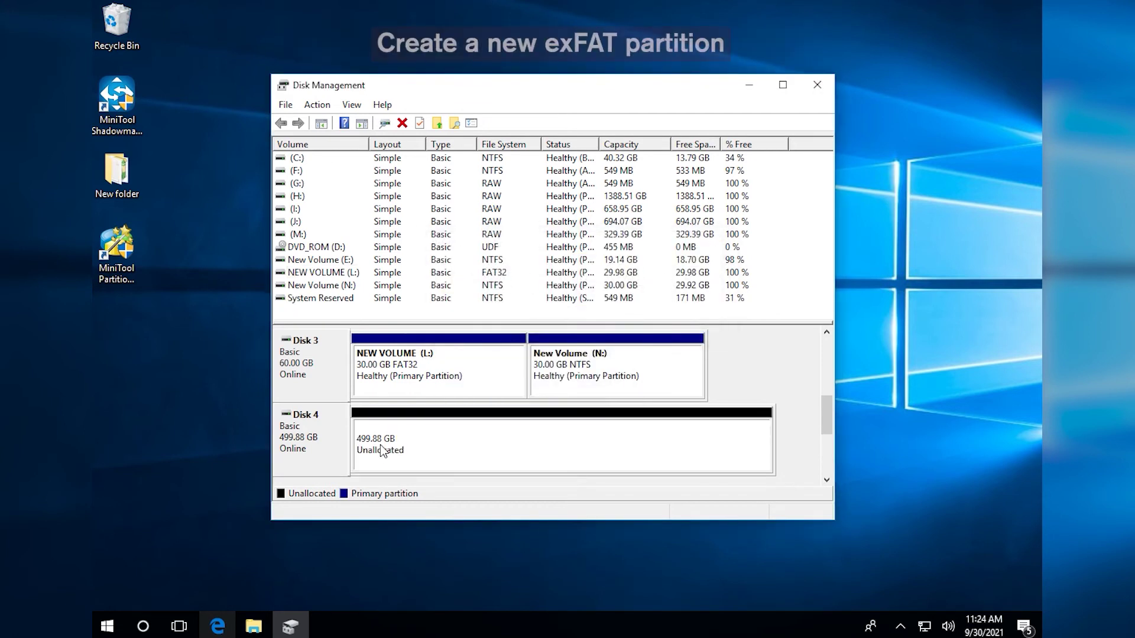
Step: Create a full-size exFAT simple volume lettered K on Disk 4, then close Disk Management
{"action": "right_click", "coordinate": [380, 437]}
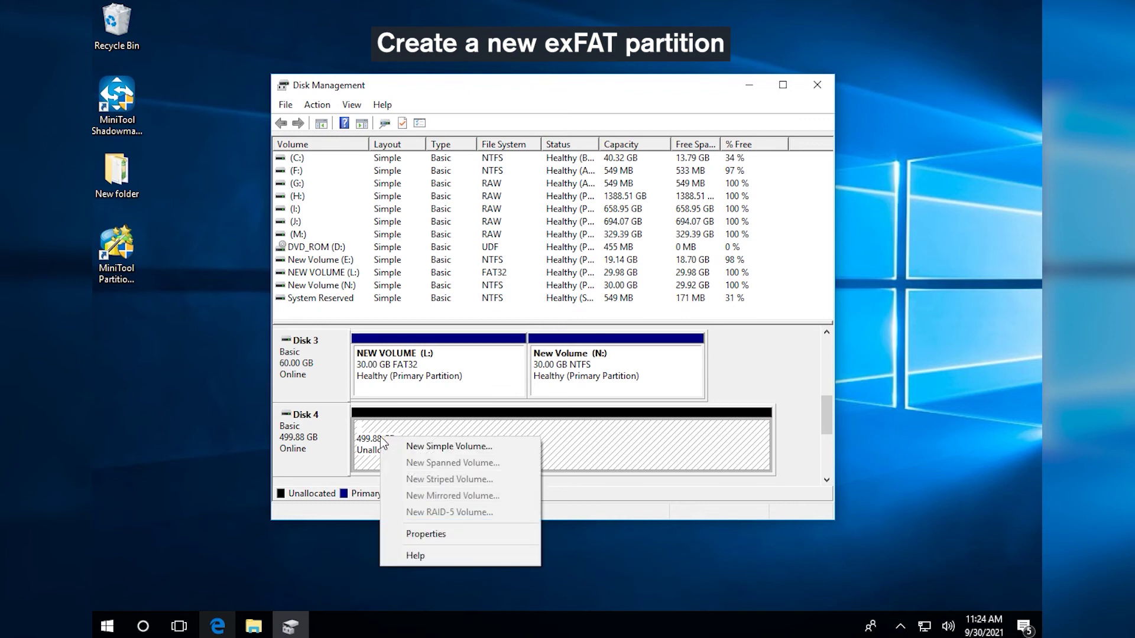
{"action": "left_click", "coordinate": [487, 447]}
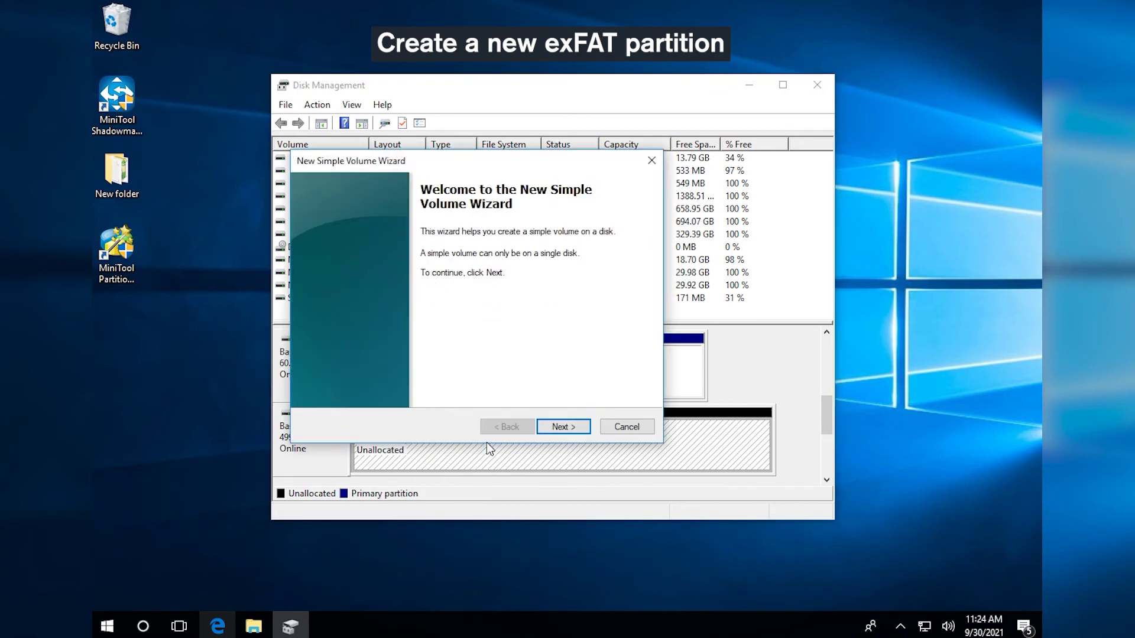
{"action": "left_click", "coordinate": [584, 429]}
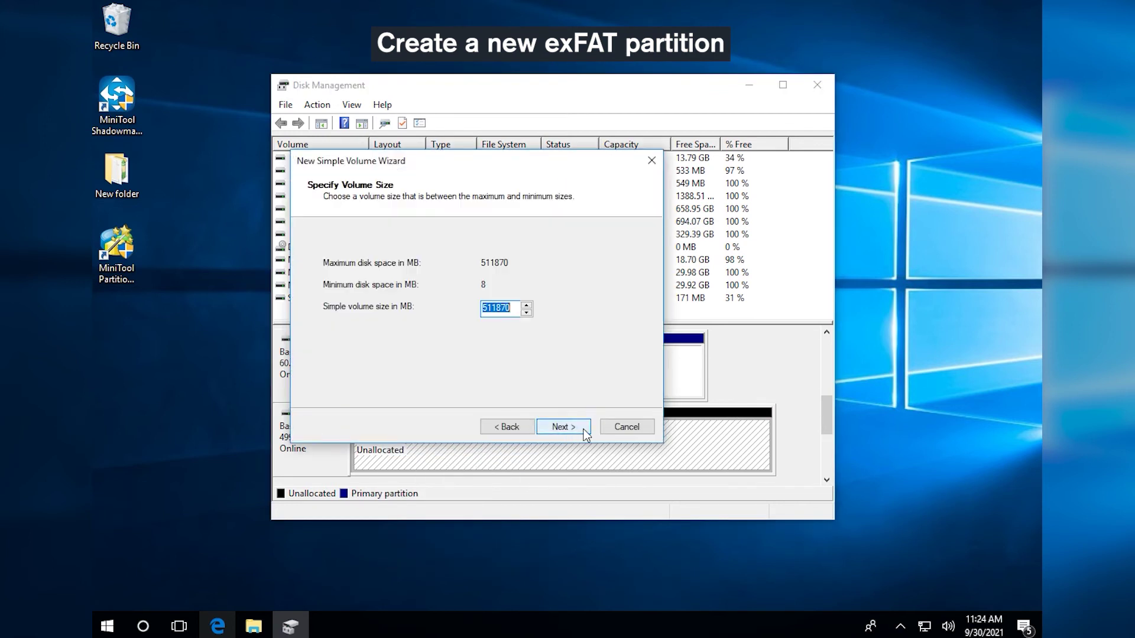
{"action": "left_click", "coordinate": [585, 435]}
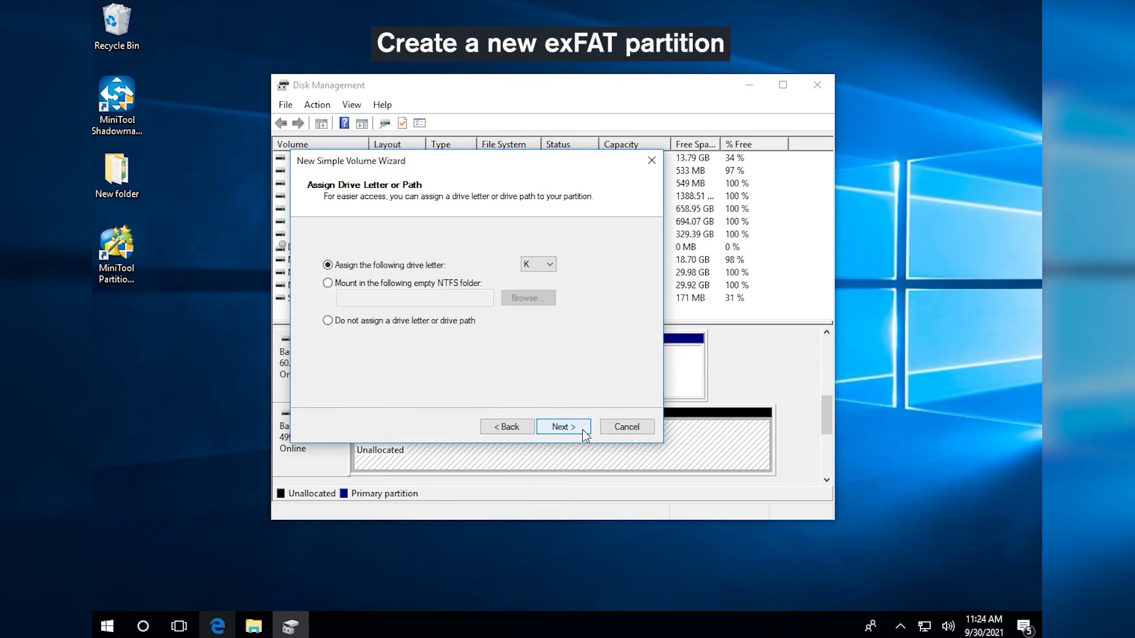
{"action": "left_click", "coordinate": [582, 430]}
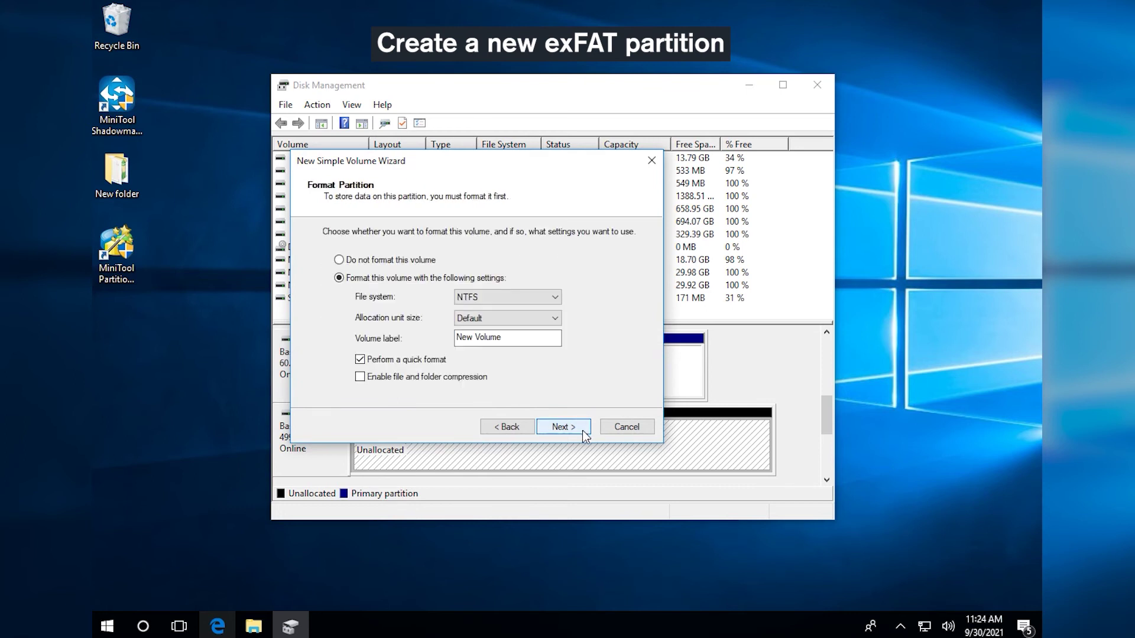
{"action": "left_click", "coordinate": [524, 298]}
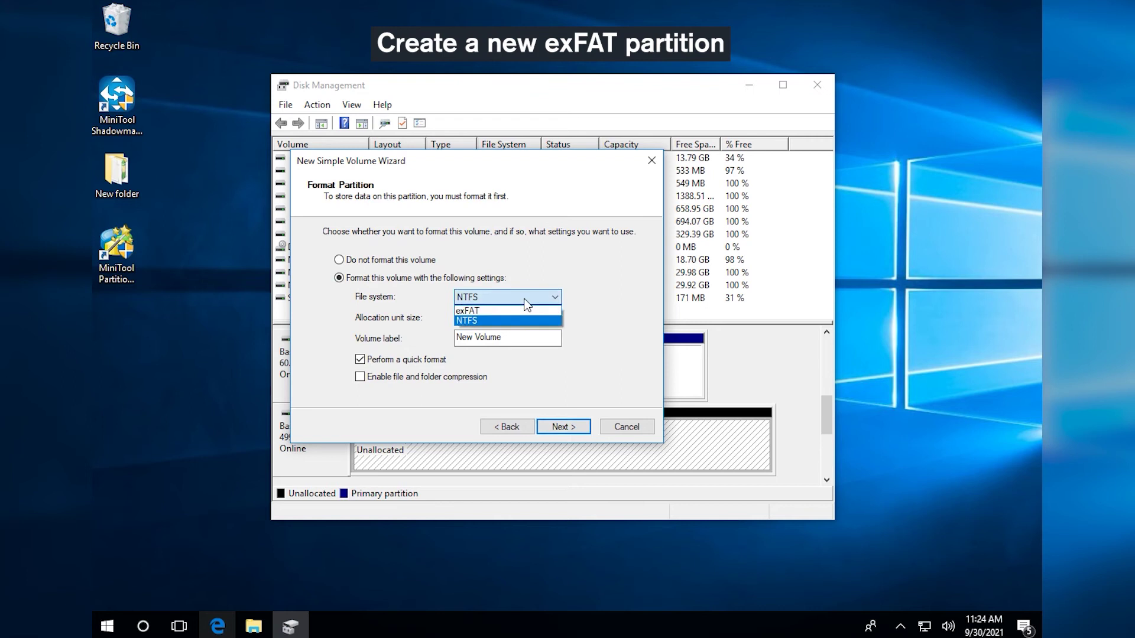
{"action": "left_click", "coordinate": [513, 313]}
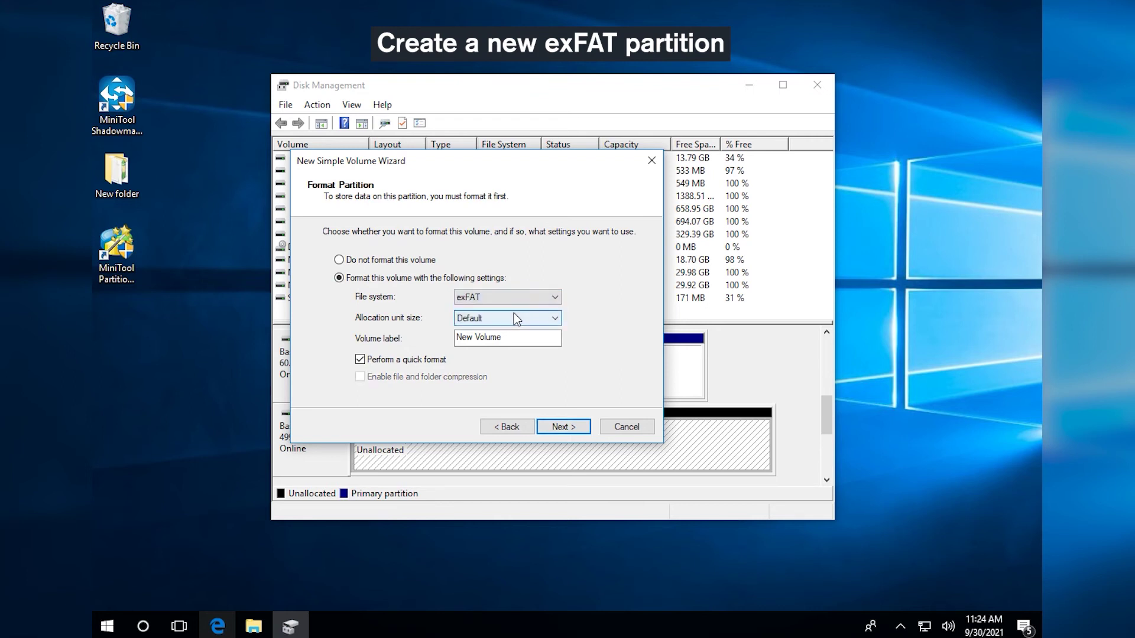
{"action": "left_click", "coordinate": [573, 430]}
{"action": "left_click", "coordinate": [572, 426]}
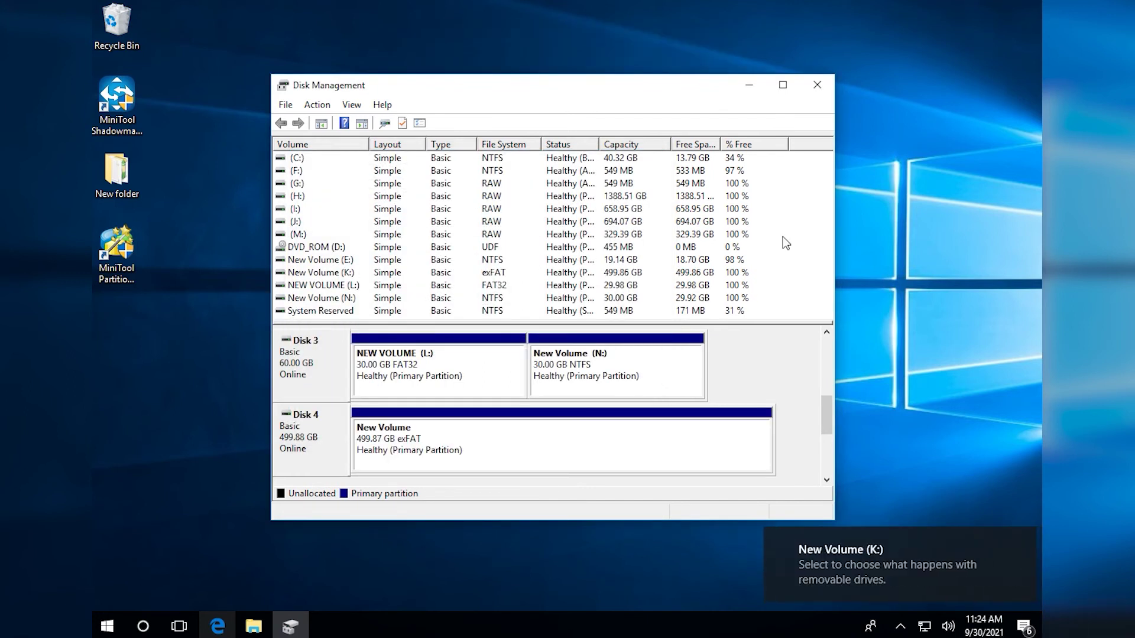
{"action": "left_click", "coordinate": [817, 92]}
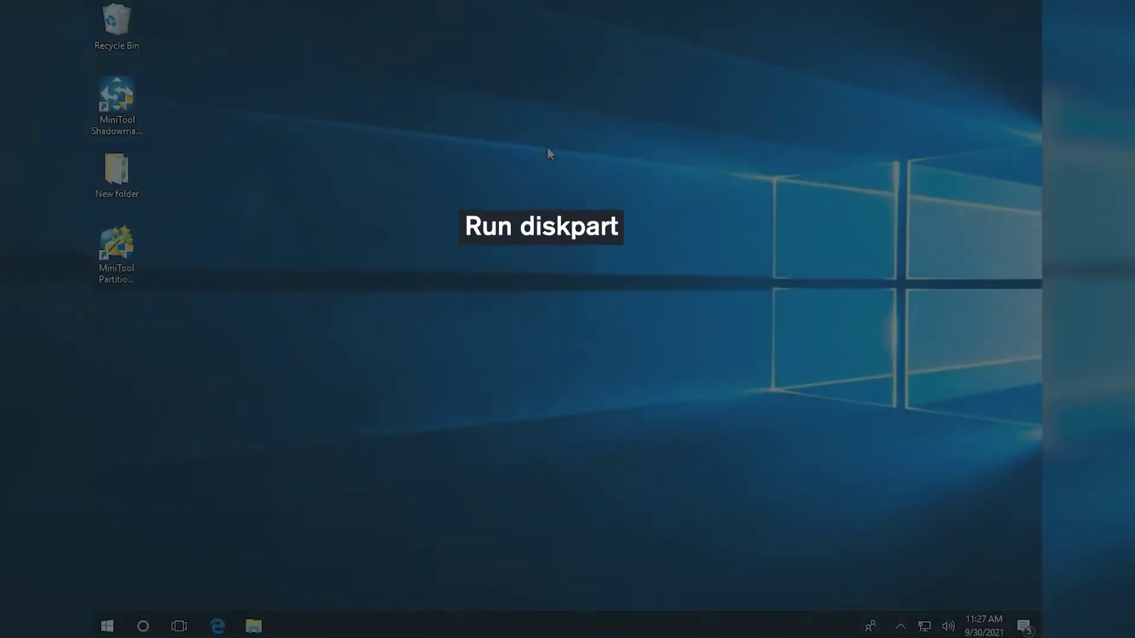
Step: Launch diskpart from the Win+R Run dialog
{"action": "key", "text": "super+r"}
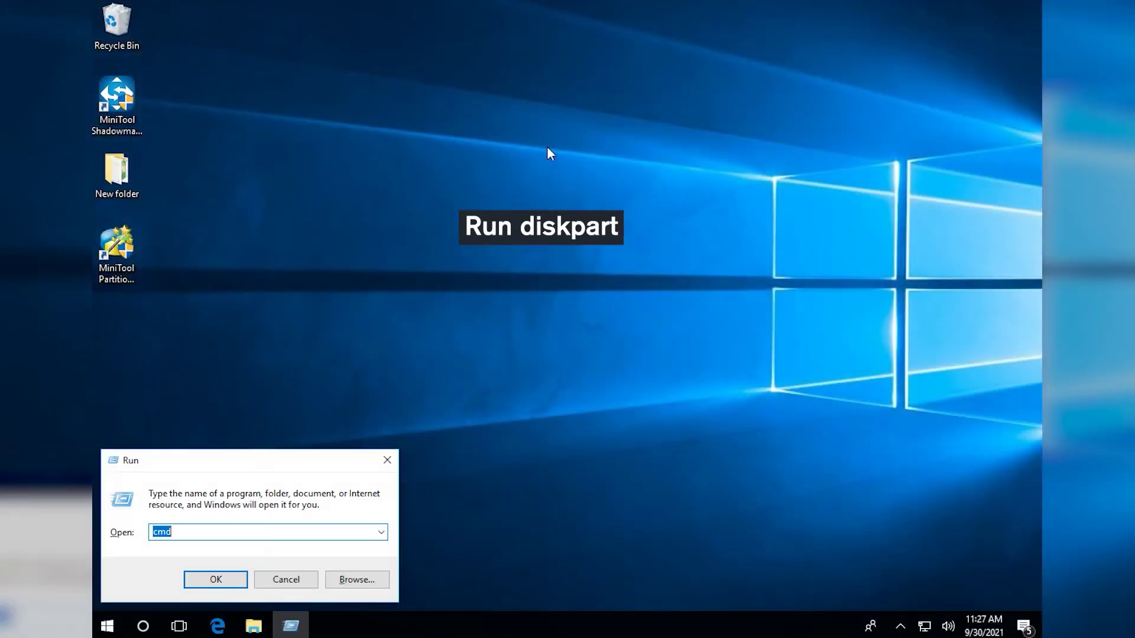
{"action": "type", "text": "diskpart"}
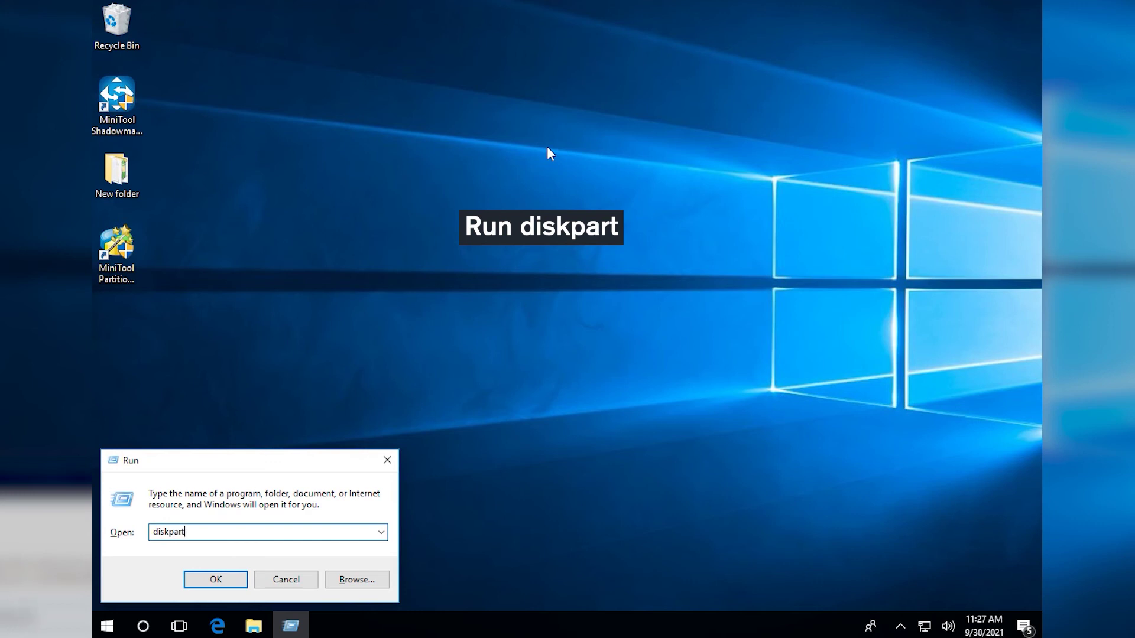
{"action": "key", "text": "Return"}
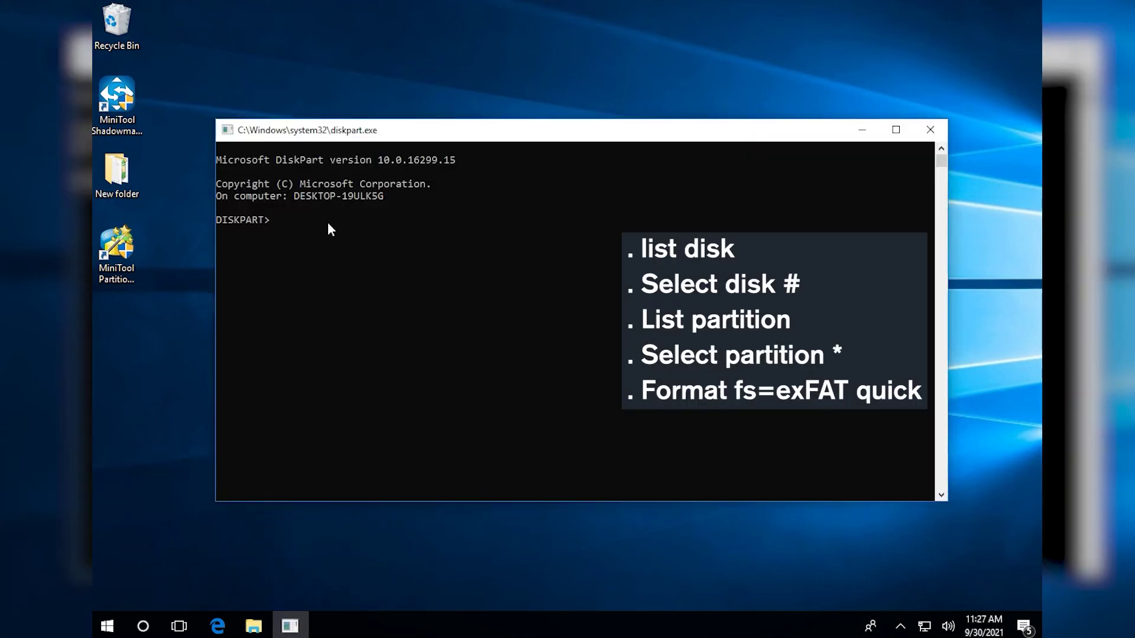
{"action": "type", "text": "list disk"}
Step: List disks, select disk 4 and partition 2, then run format fs=exfat quick
{"action": "key", "text": "Return"}
{"action": "type", "text": "selec"}
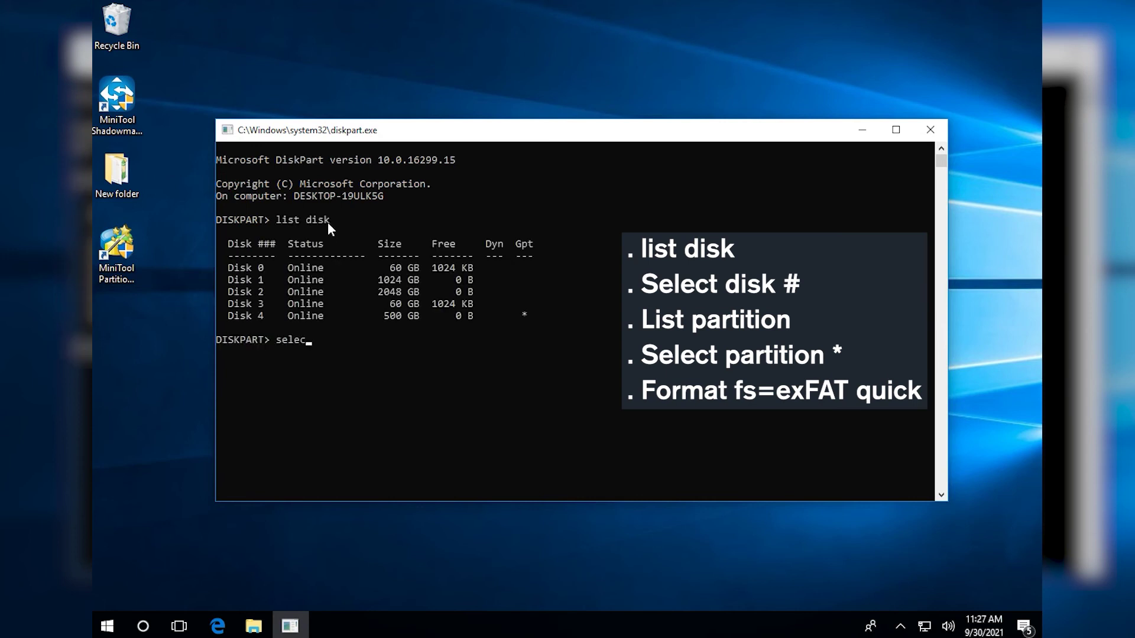
{"action": "type", "text": "t disk 4"}
{"action": "key", "text": "Return"}
{"action": "type", "text": "list "}
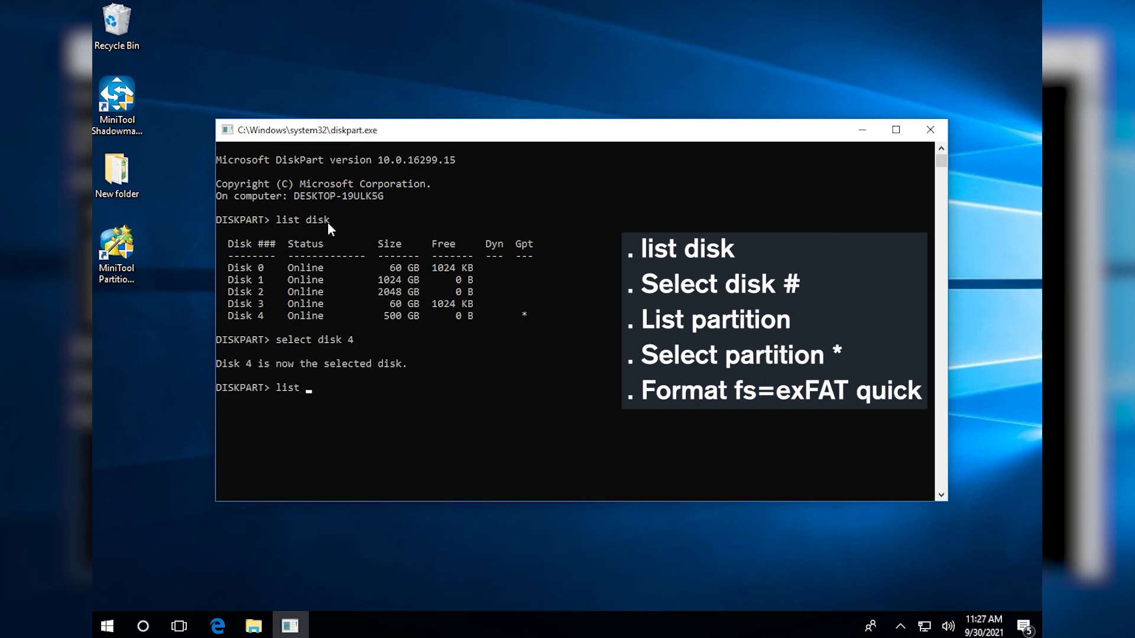
{"action": "type", "text": "partition"}
{"action": "key", "text": "Return"}
{"action": "type", "text": "s"}
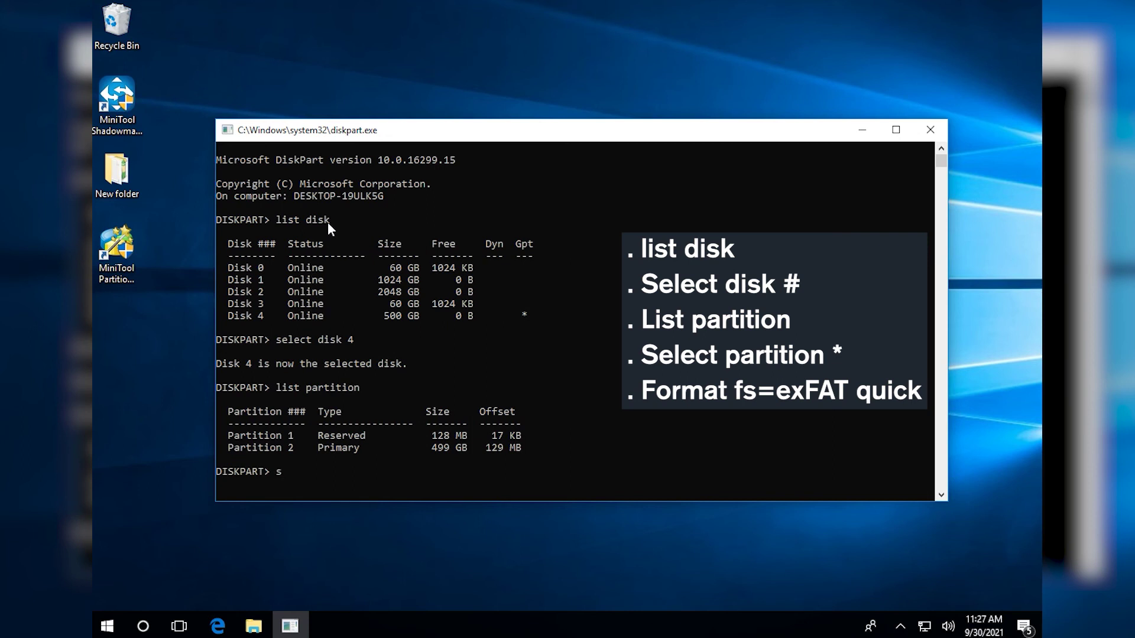
{"action": "type", "text": "elect pa"}
{"action": "type", "text": "rtition 2"}
{"action": "key", "text": "Return"}
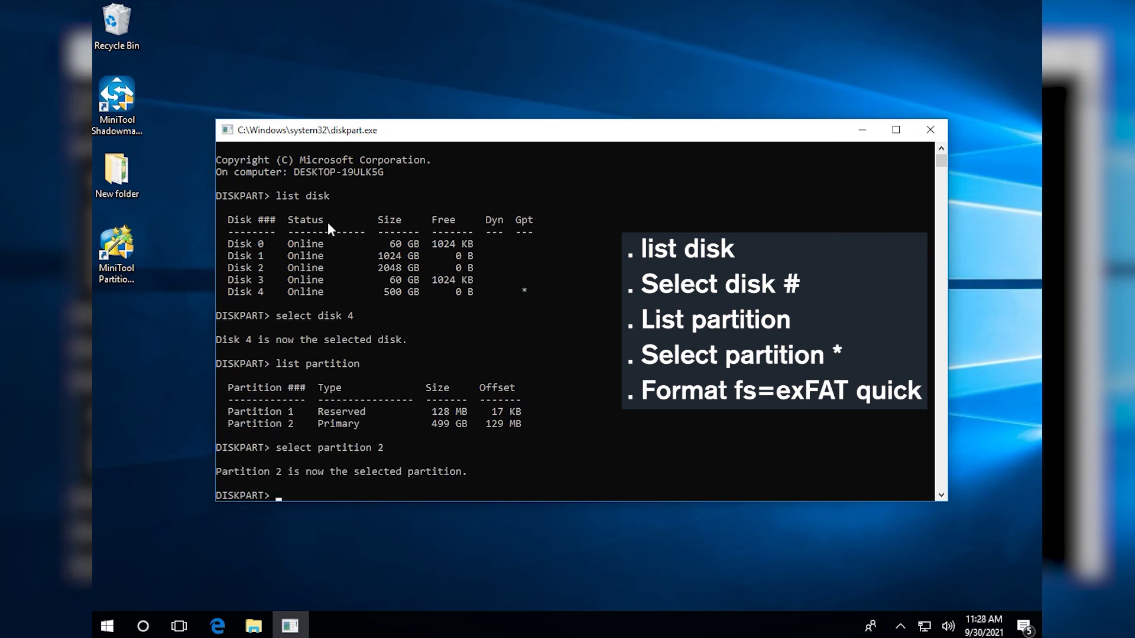
{"action": "type", "text": "format"}
{"action": "type", "text": " fs=exf"}
{"action": "type", "text": "at q"}
{"action": "type", "text": "uick"}
{"action": "key", "text": "Return"}
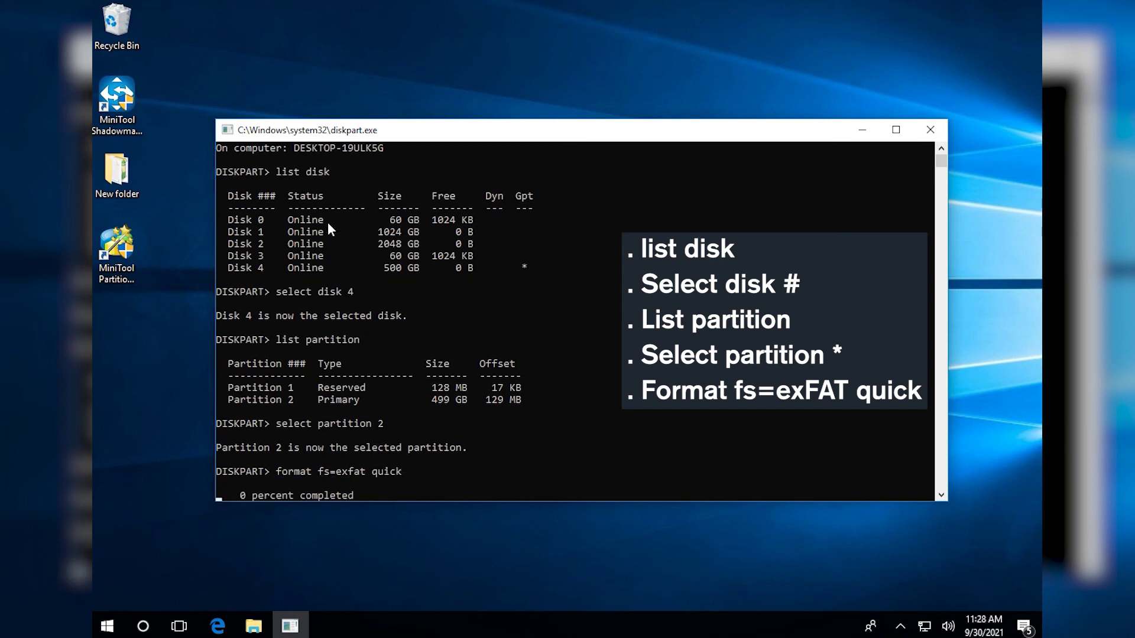